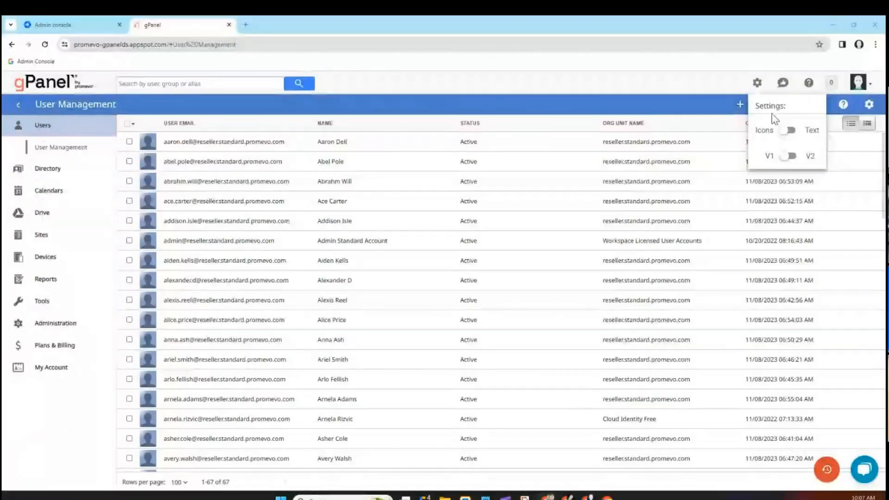
Switch User Management to the V2 layout and reopen the options menu holding the V1/V2 toggle.
left_click(790, 156)
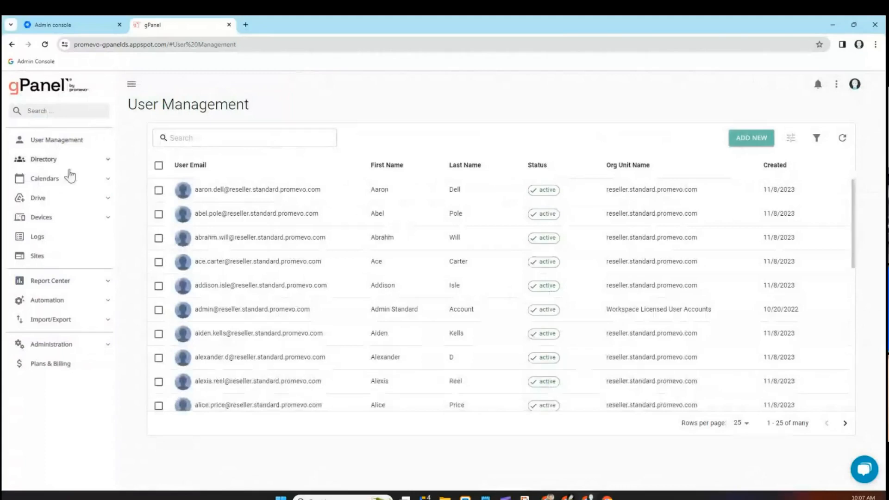
left_click(836, 85)
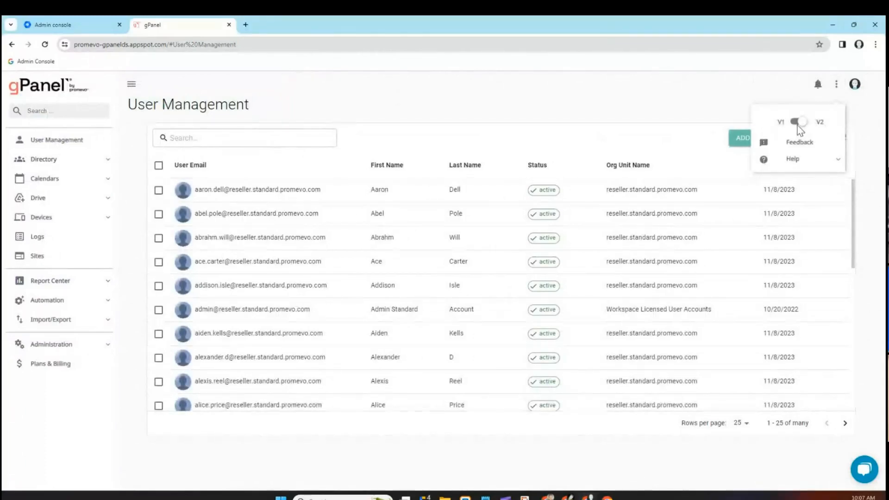
left_click(624, 101)
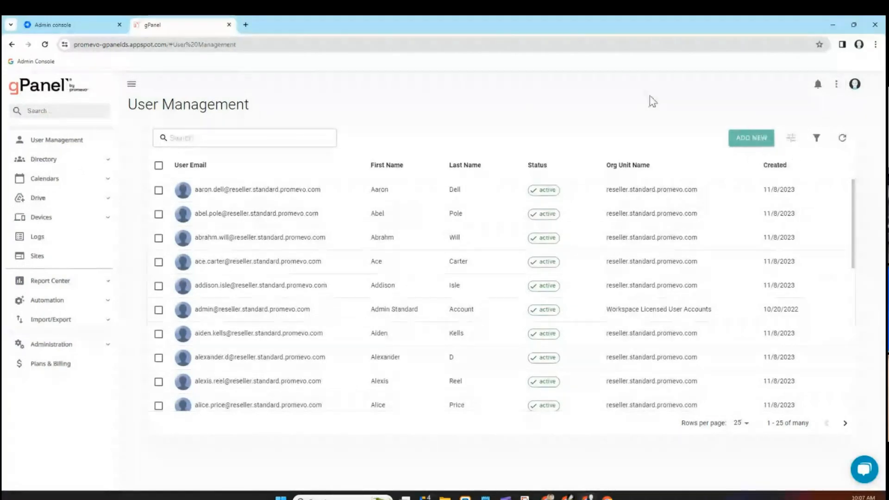
left_click(837, 86)
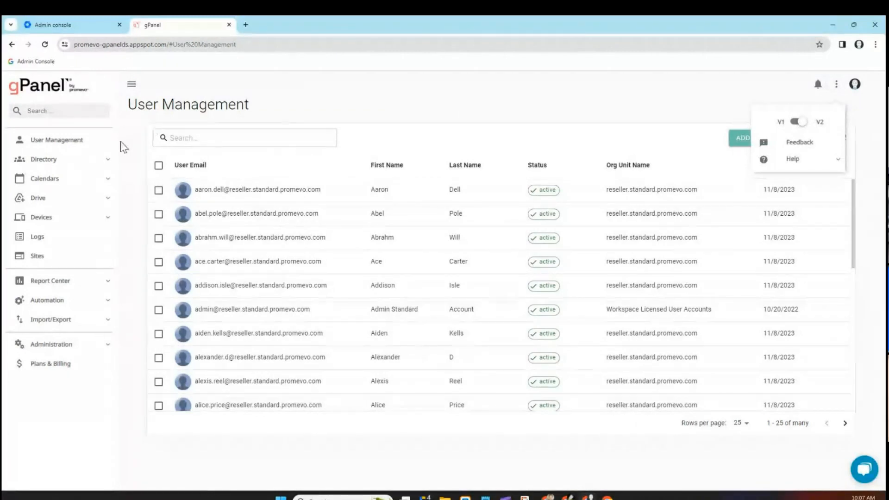
Expand User Management in the sidebar, scroll the user table, and open Directory's Groups list.
left_click(74, 140)
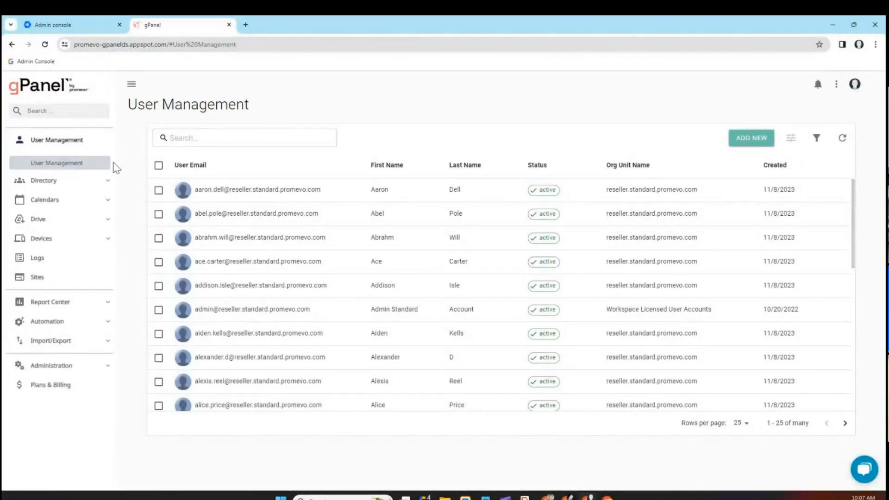
scroll(223, 259, "down", 3)
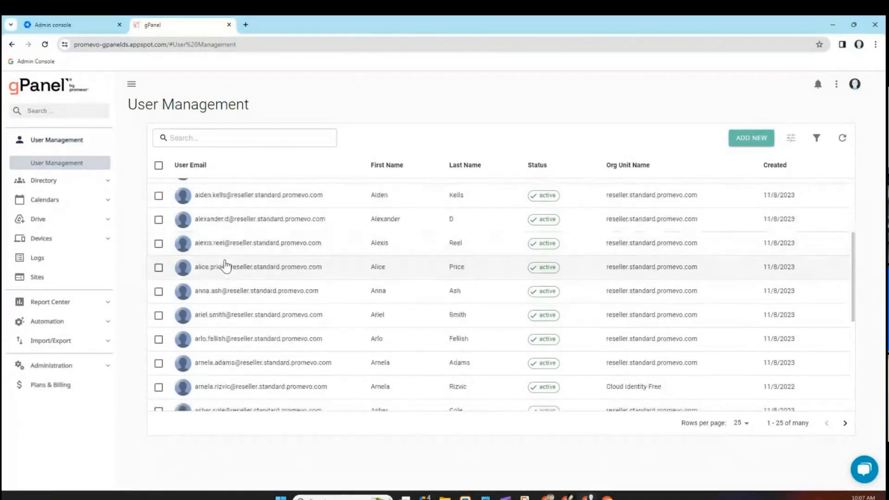
scroll(287, 287, "up", 3)
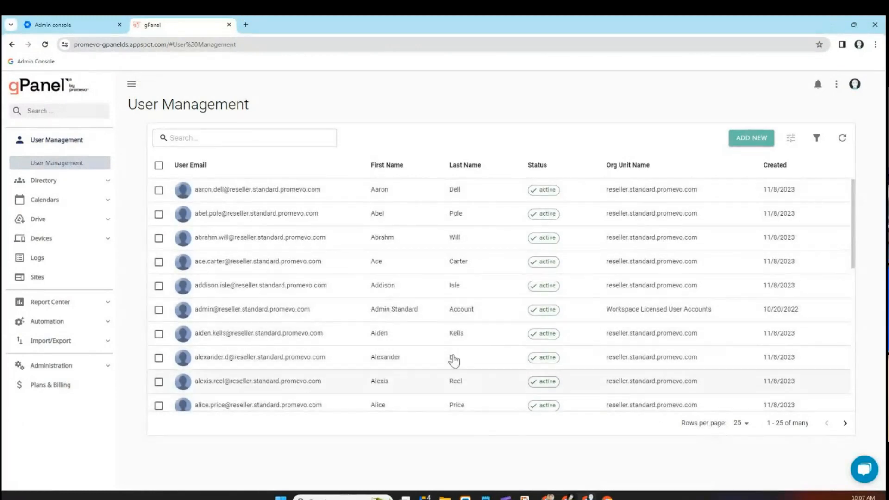
left_click(49, 180)
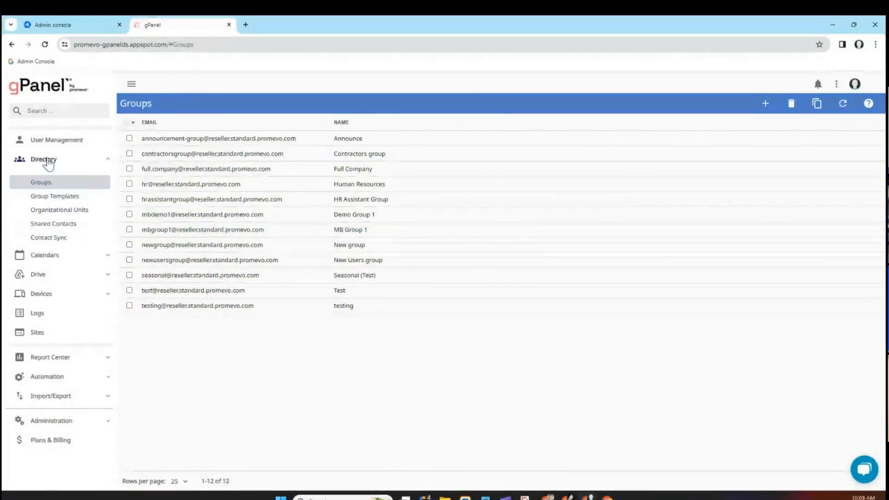
Collapse and re-expand Directory in the sidebar, then go back to the User Management table.
left_click(48, 164)
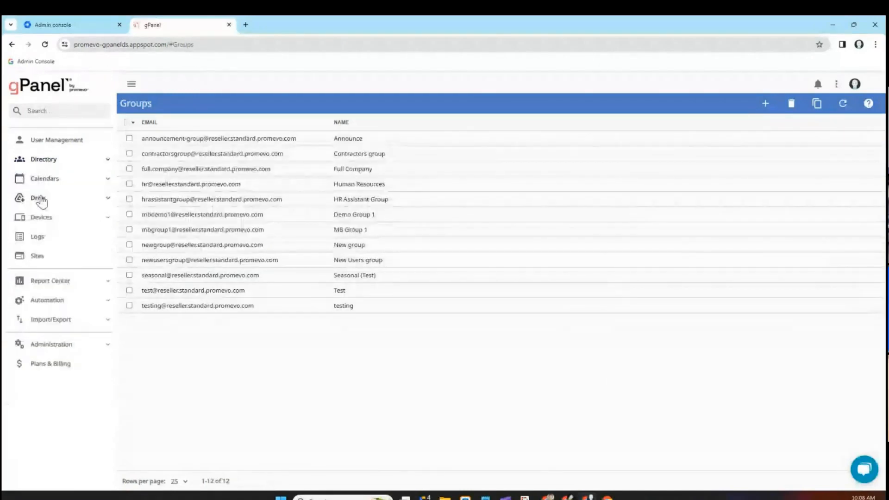
left_click(45, 165)
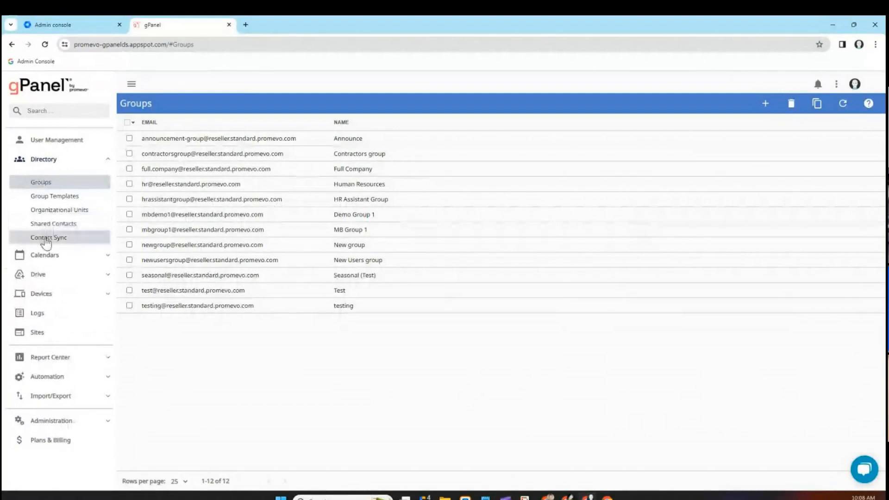
left_click(46, 143)
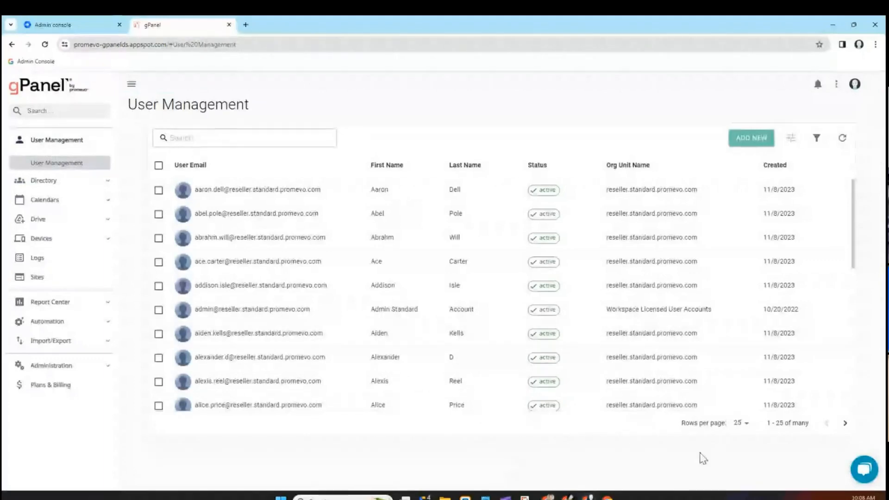
Set the user list to 100 rows per page and click into the search box.
left_click(741, 423)
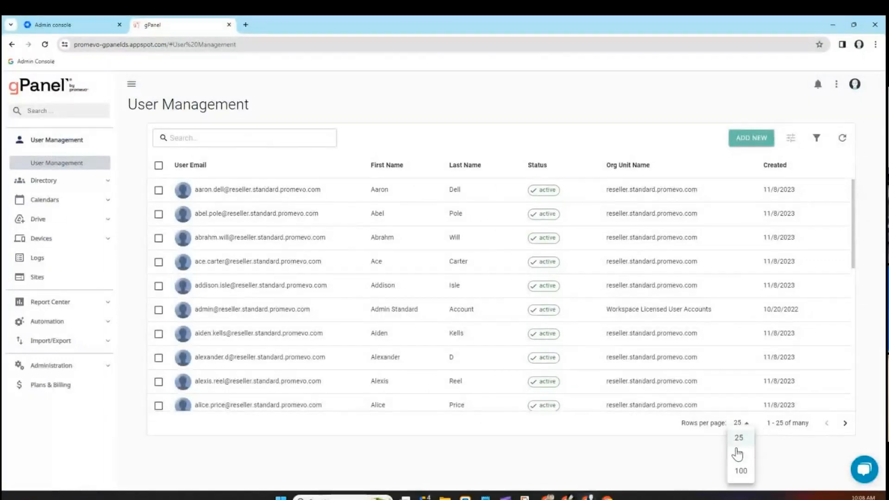
left_click(741, 471)
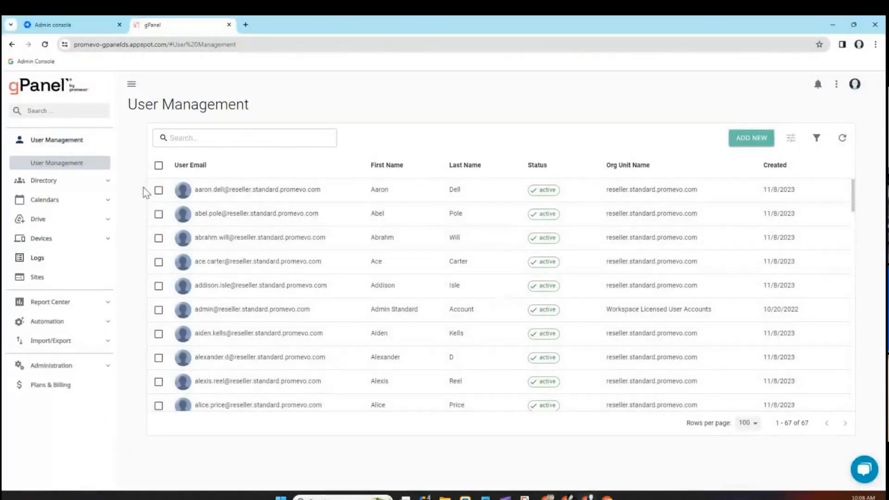
left_click(185, 137)
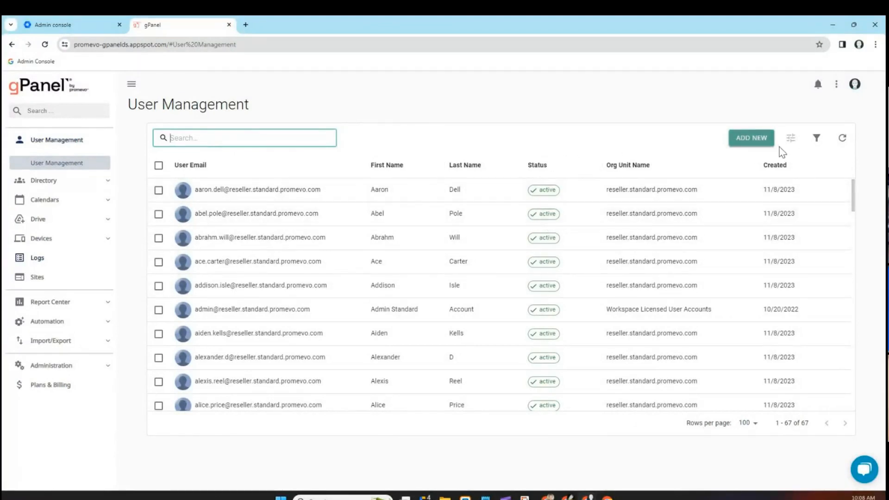
Try the Archived, Suspended and Active status filters, then reset the filter to All.
left_click(817, 138)
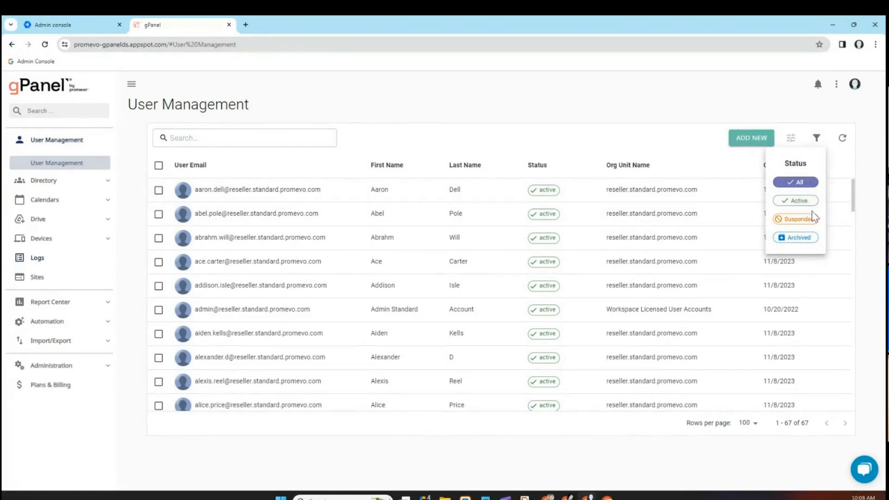
left_click(799, 237)
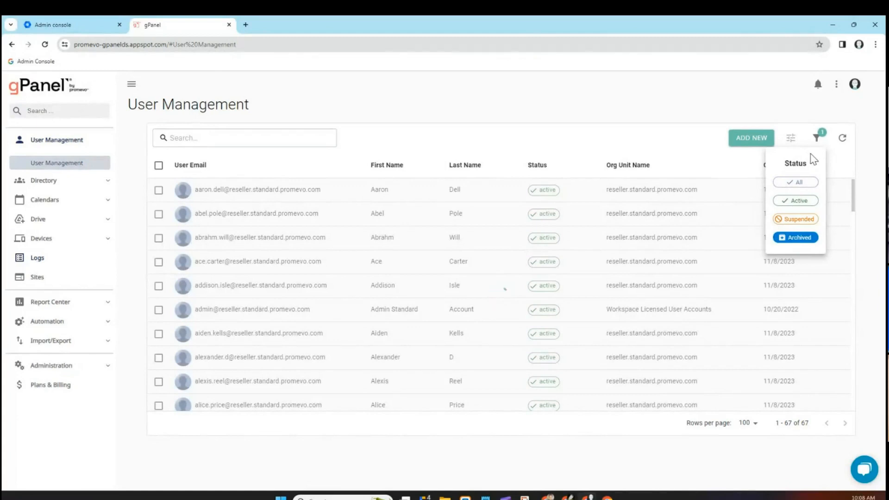
left_click(799, 219)
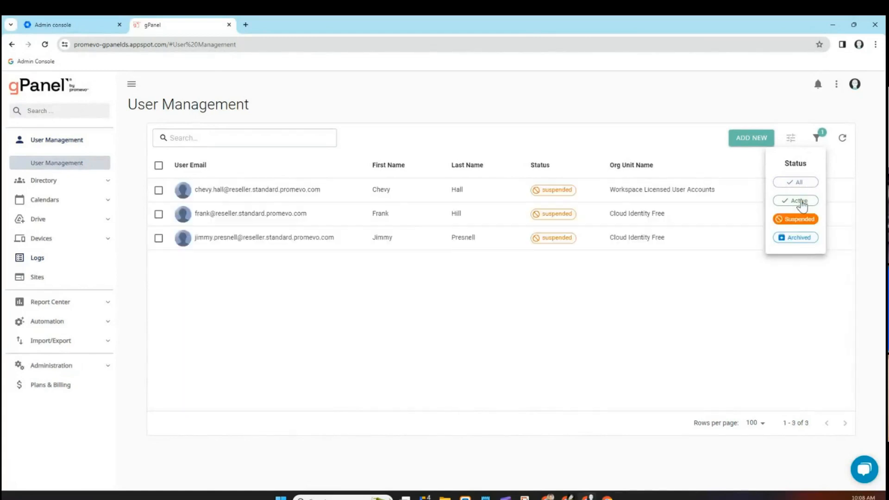
left_click(802, 202)
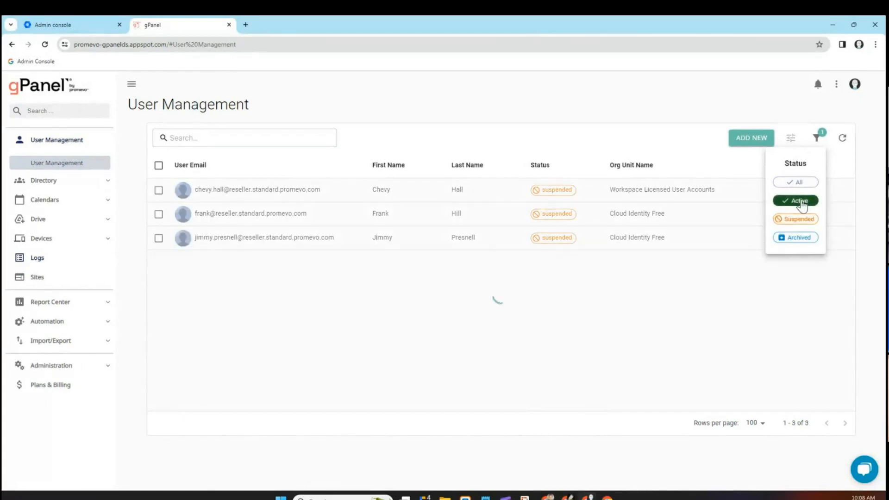
left_click(797, 182)
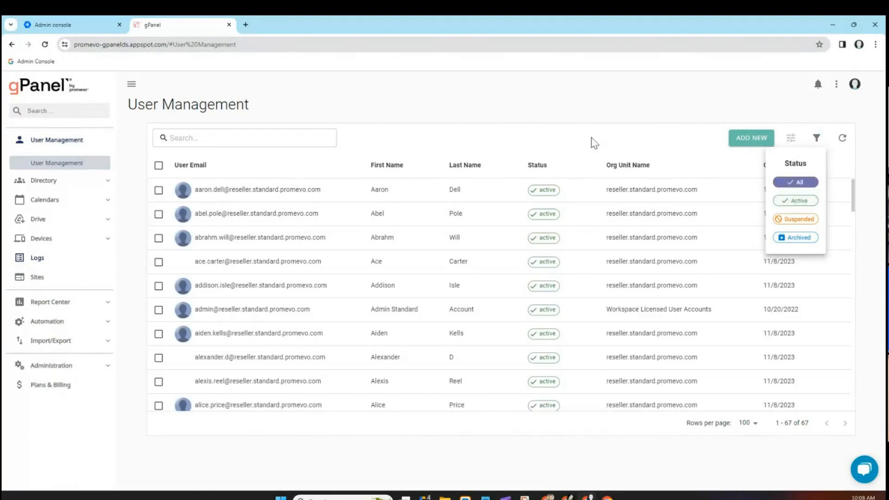
left_click(635, 137)
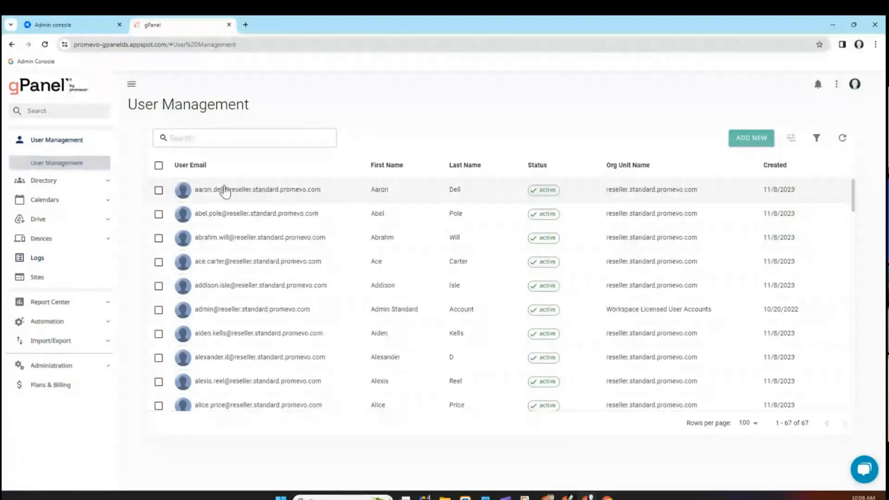
Tick the first user and browse the bulk USERS and GROUPS action lists.
left_click(159, 190)
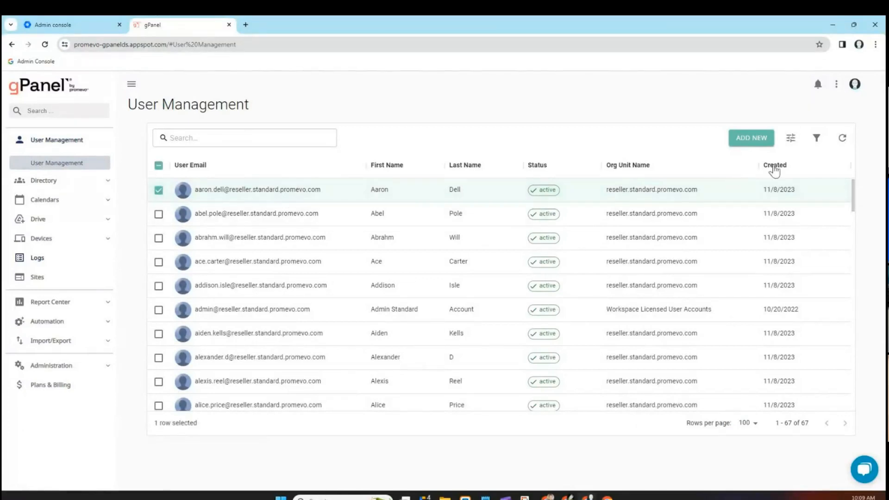
left_click(792, 139)
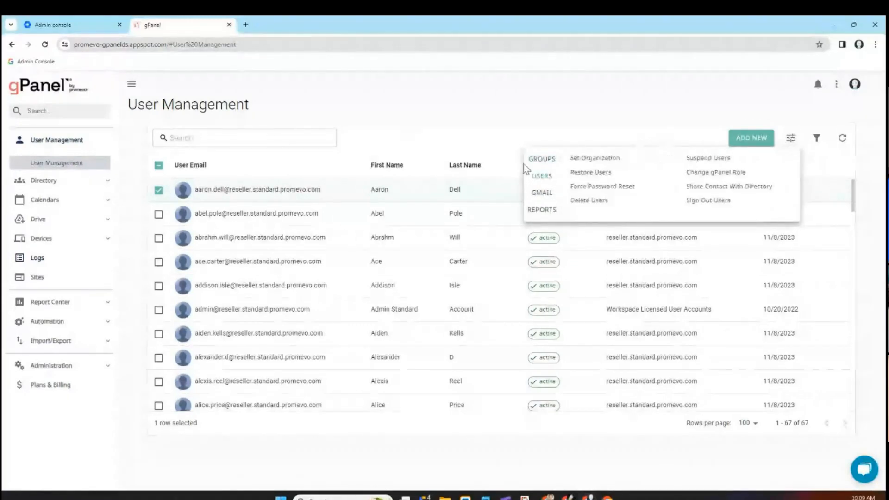
left_click(543, 177)
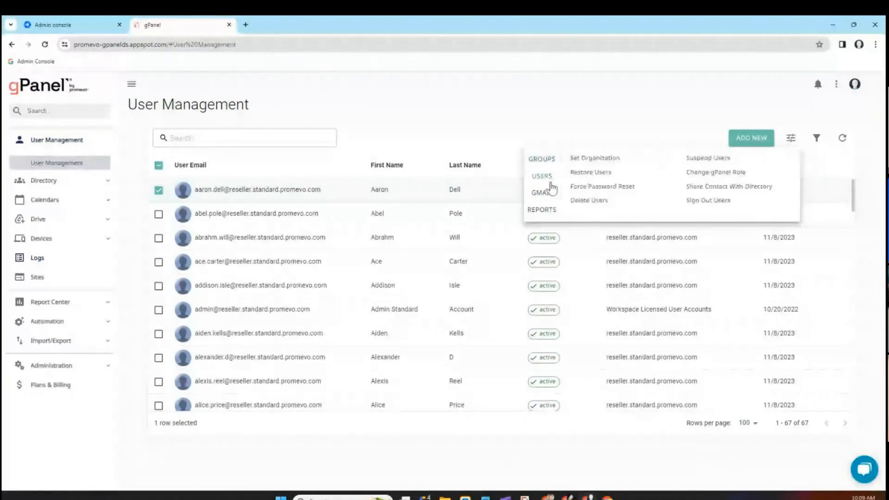
left_click(542, 159)
Open Add to Group, browse groups and roles keeping Member, then close without adding.
left_click(589, 160)
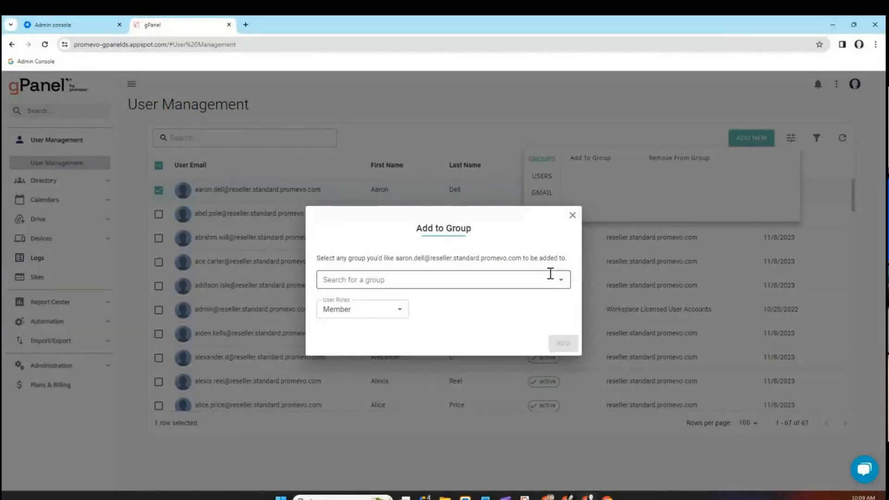
left_click(565, 286)
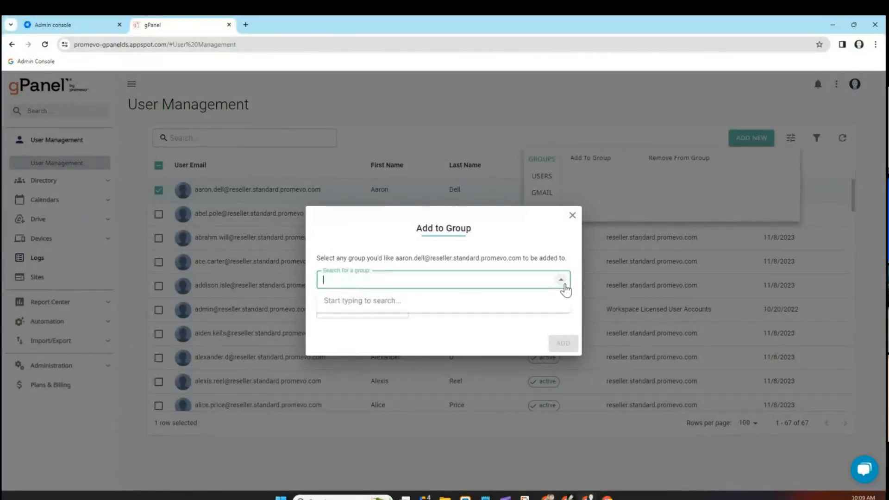
left_click(564, 284)
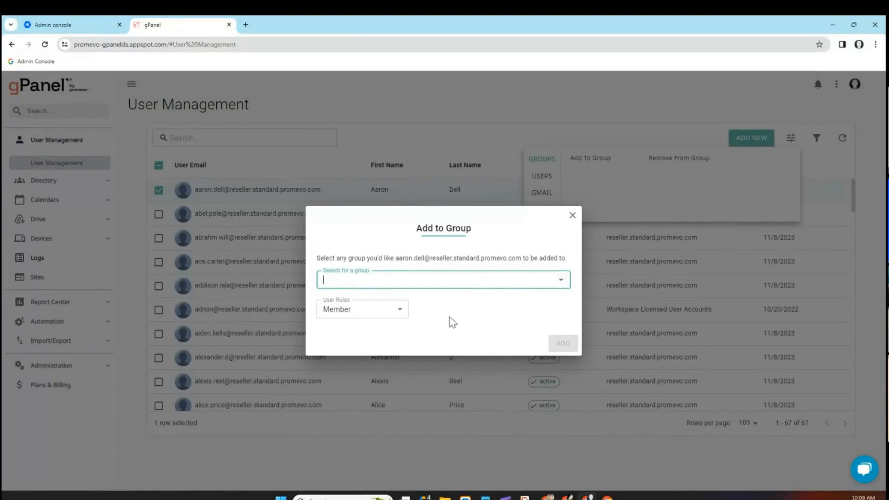
left_click(400, 311)
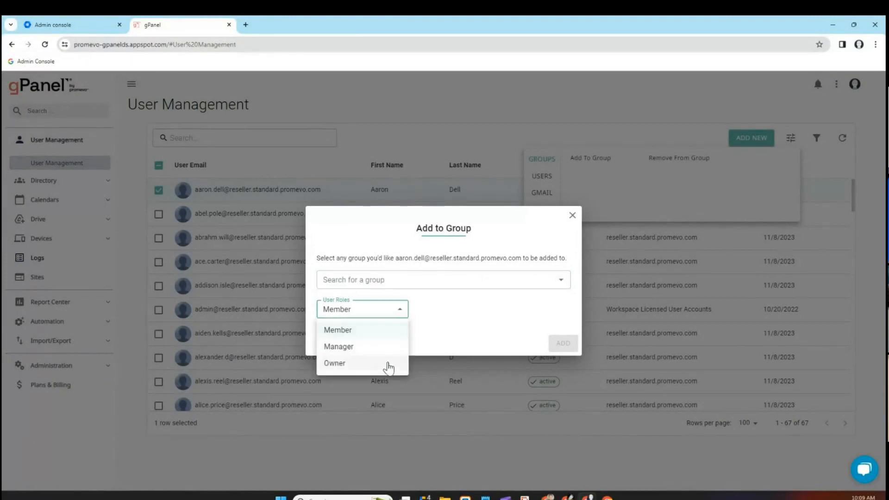
left_click(464, 320)
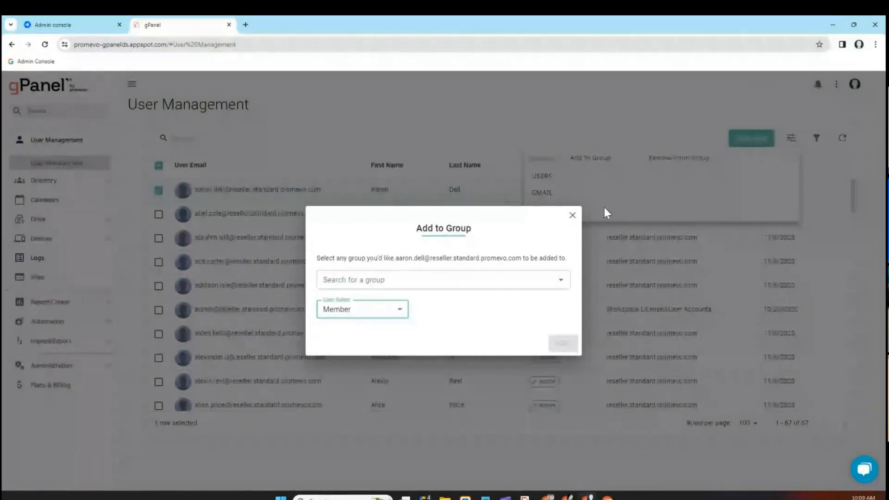
left_click(573, 216)
mouse_move(545, 182)
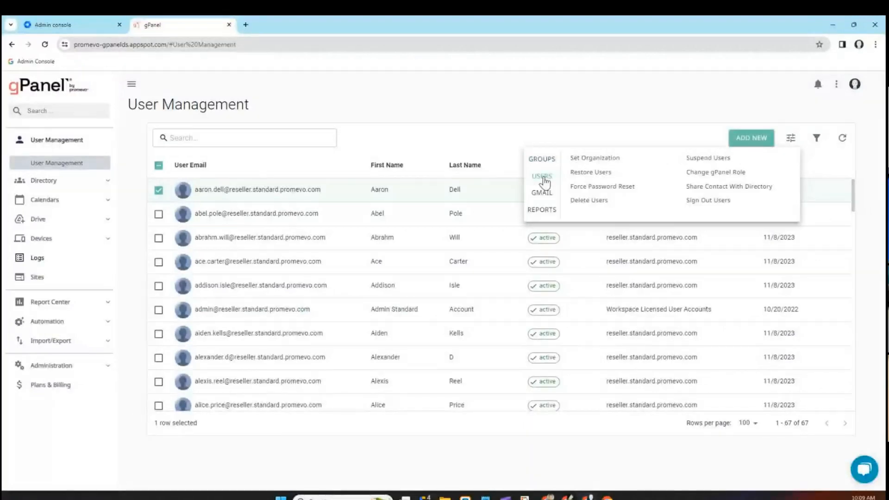
Open Set Organization, browse the organizational units, and close it without changes.
left_click(596, 159)
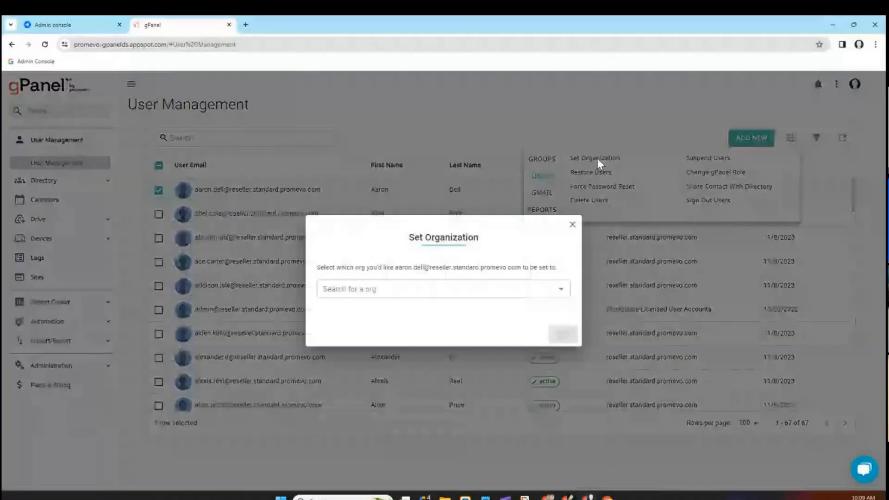
left_click(560, 290)
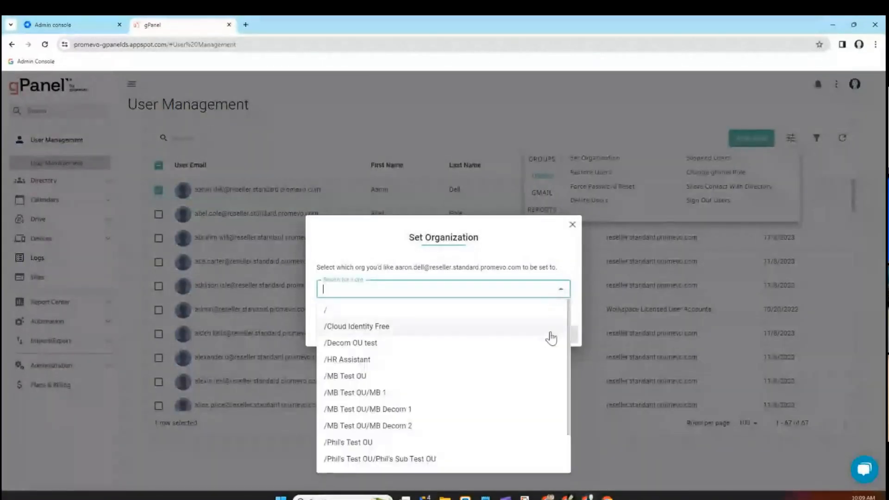
scroll(525, 367, "down", 3)
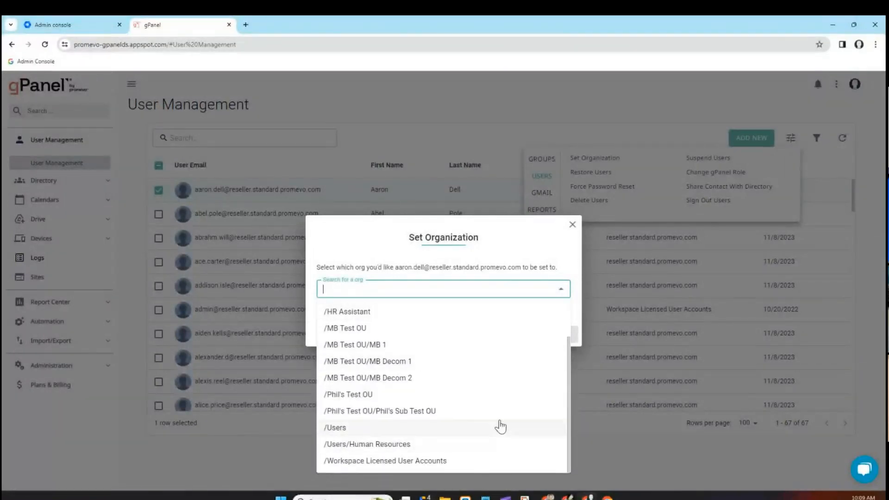
left_click(523, 243)
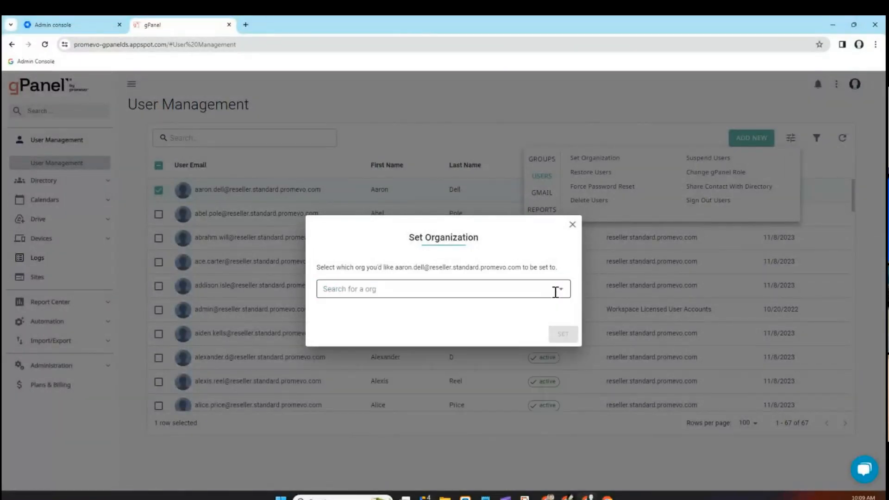
left_click(572, 225)
Untick the first user and scroll through the full 67-user list.
left_click(158, 190)
scroll(325, 356, "down", 2)
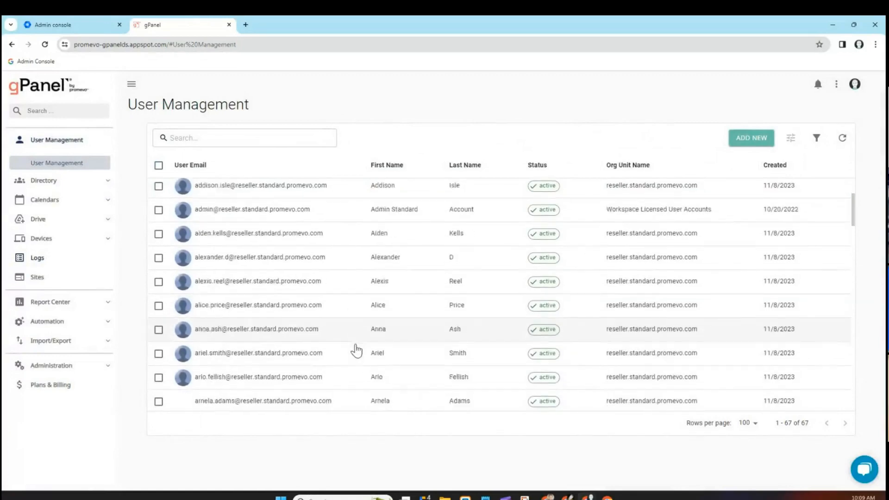
scroll(356, 351, "down", 10)
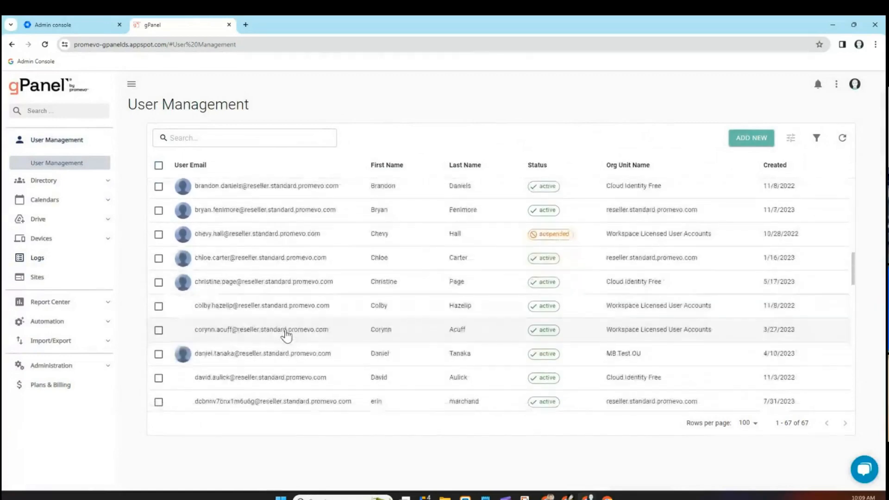
scroll(285, 333, "up", 10)
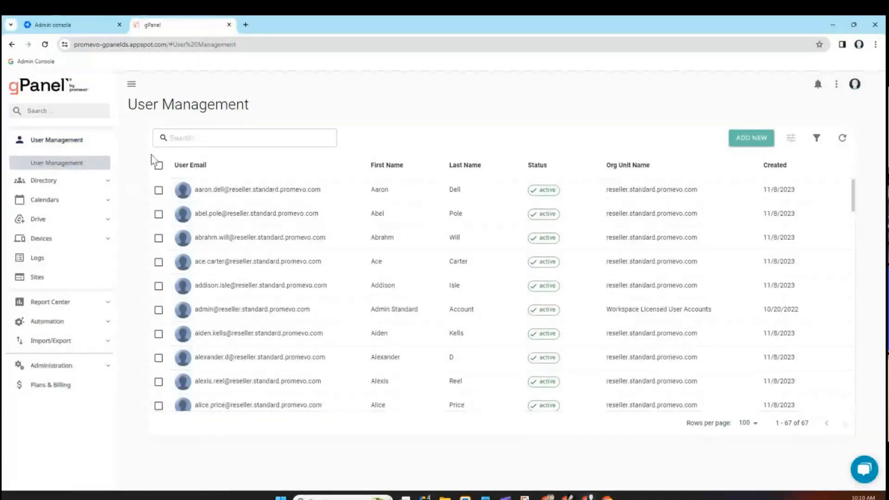
Click a user's email in the list to open their General Settings detail page.
left_click(339, 356)
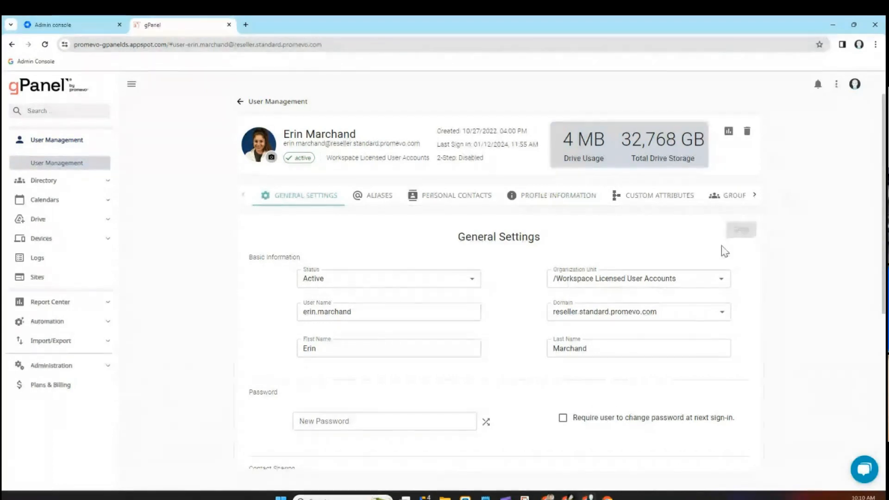
Scroll General Settings and check the account status options, leaving the status unchanged.
scroll(697, 257, "down", 2)
scroll(699, 258, "down", 1)
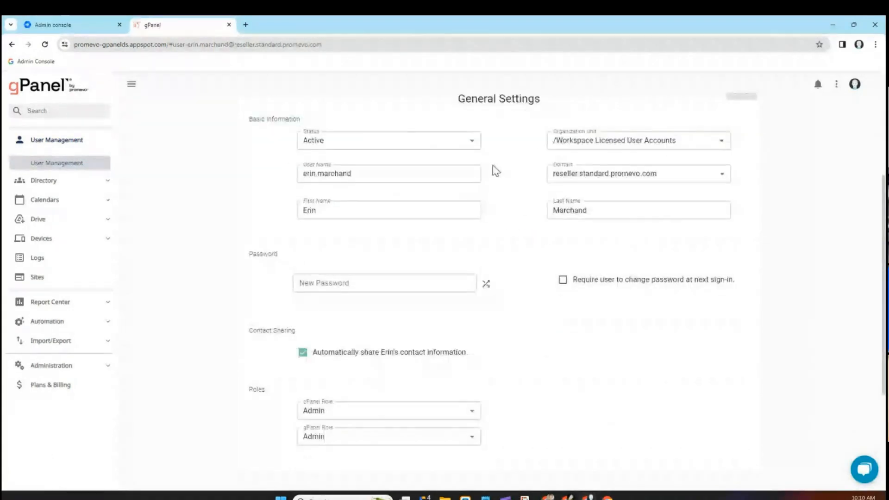
left_click(473, 142)
left_click(474, 142)
left_click(462, 173)
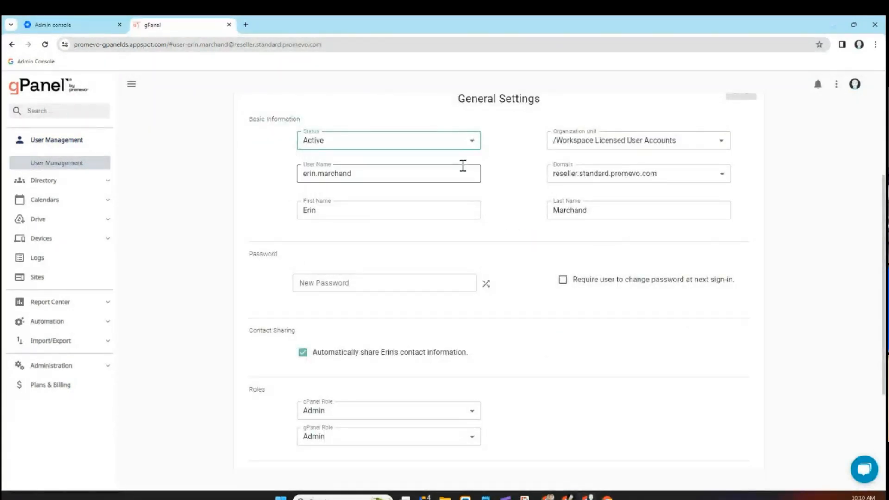
scroll(518, 182, "up", 2)
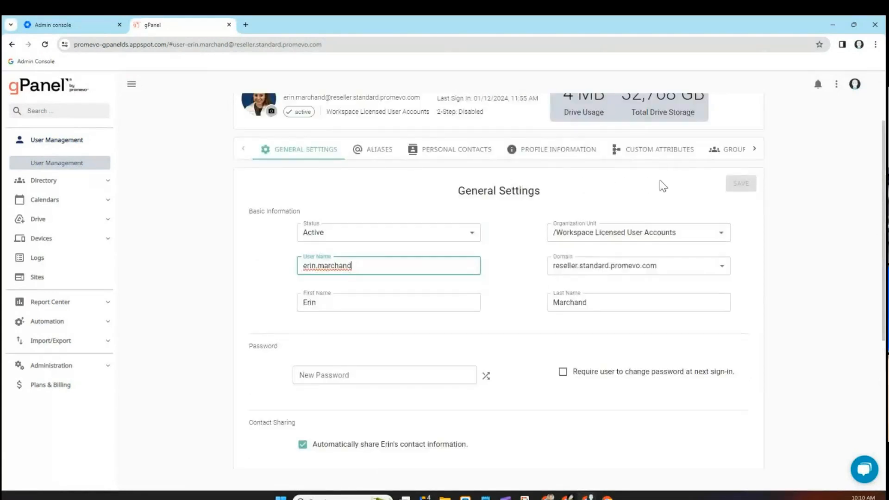
scroll(731, 283, "down", 5)
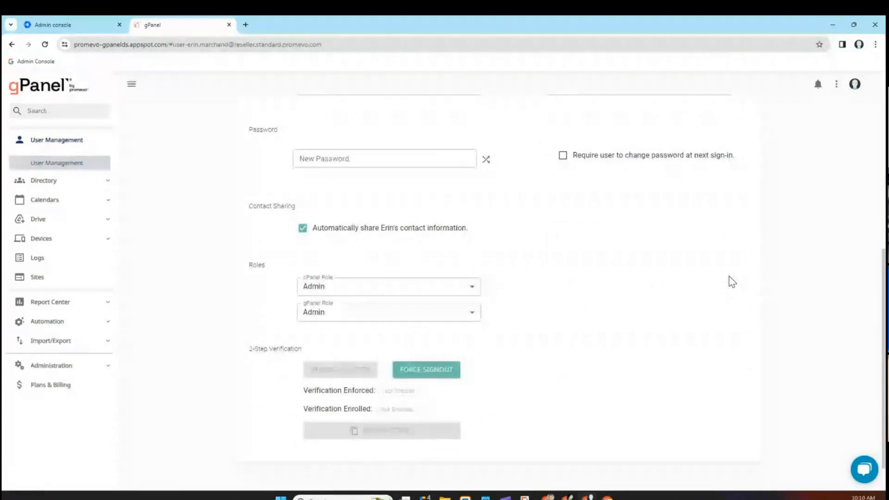
scroll(730, 282, "up", 5)
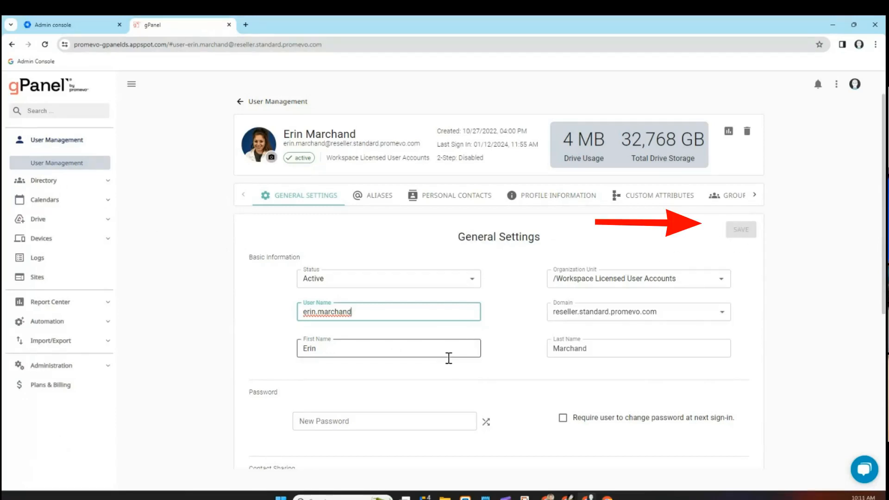
Append '1' to the user's first name without saving.
left_click(418, 353)
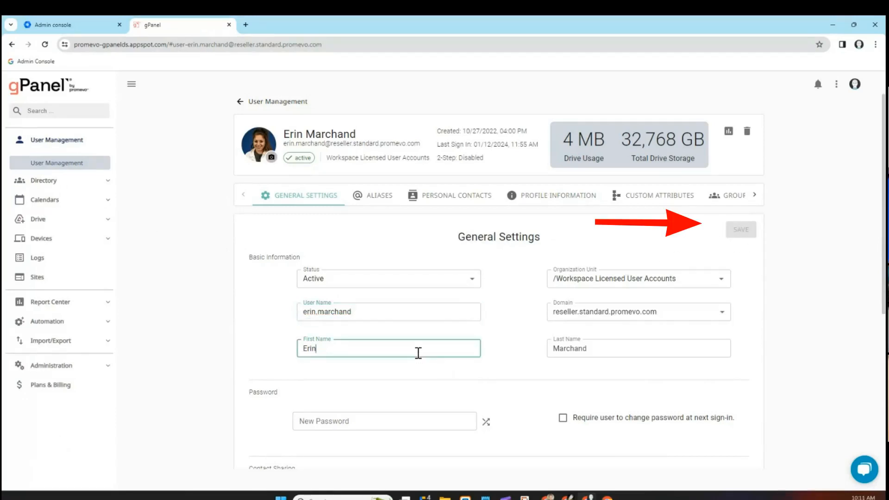
type("1")
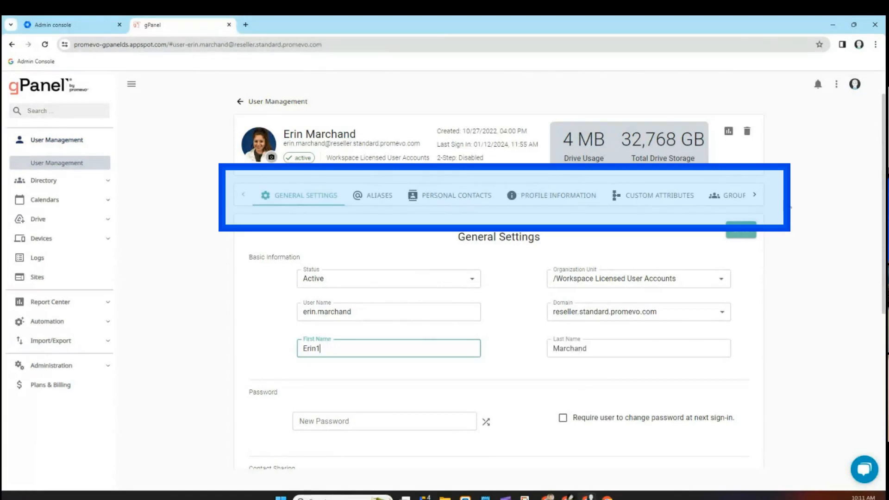
left_click(754, 195)
left_click(754, 197)
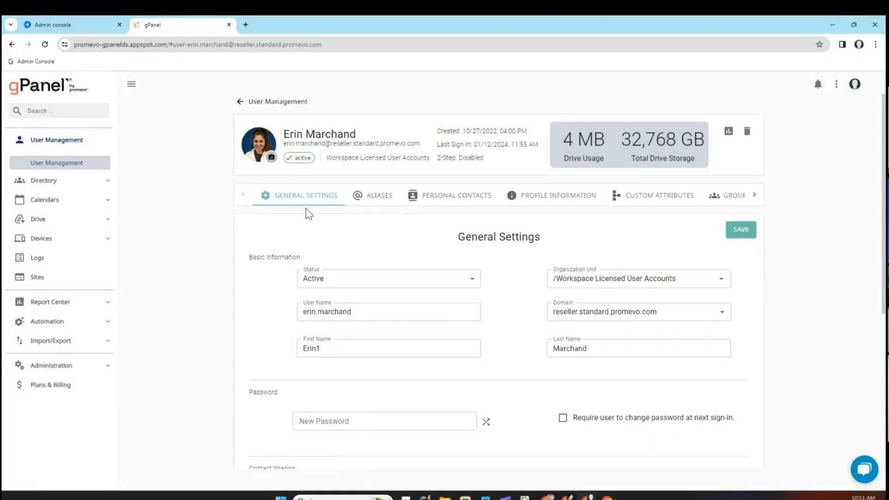
View the user's Aliases tab, then scroll the tab bar and open the Drive tab.
left_click(376, 195)
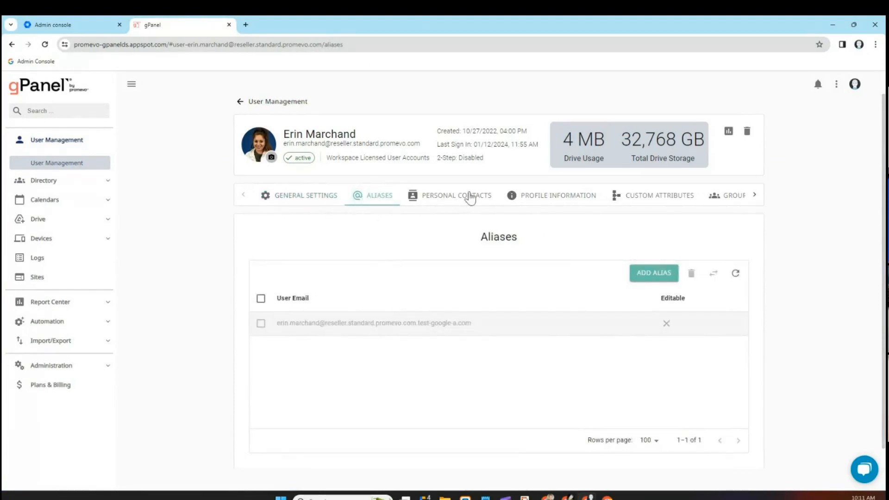
left_click(756, 202)
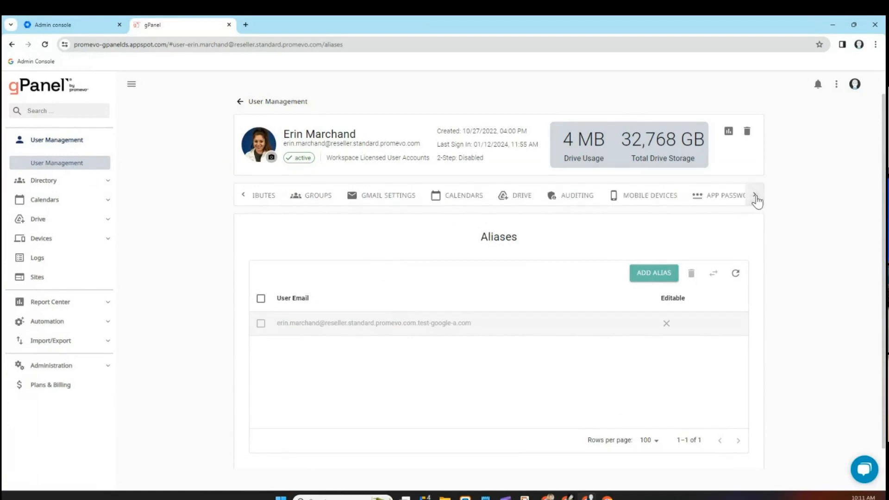
left_click(484, 200)
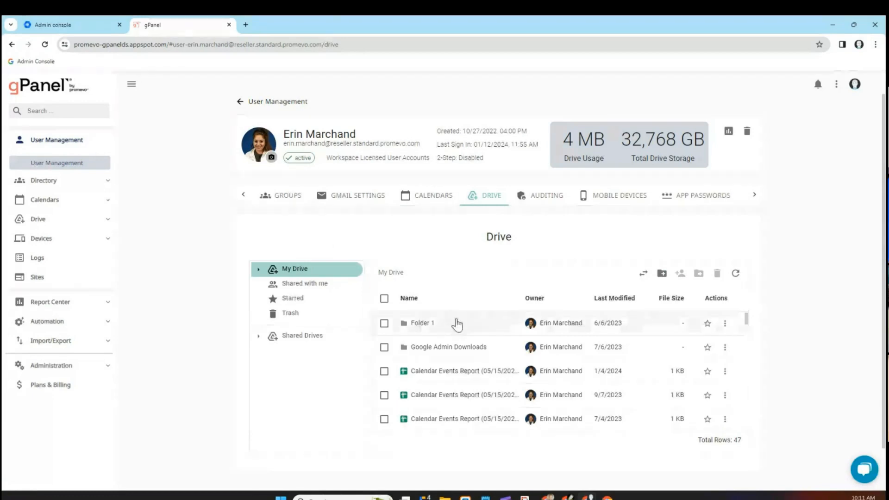
Check Folder 1's actions menu, then start and cancel a drive ownership transfer.
scroll(467, 326, "down", 2)
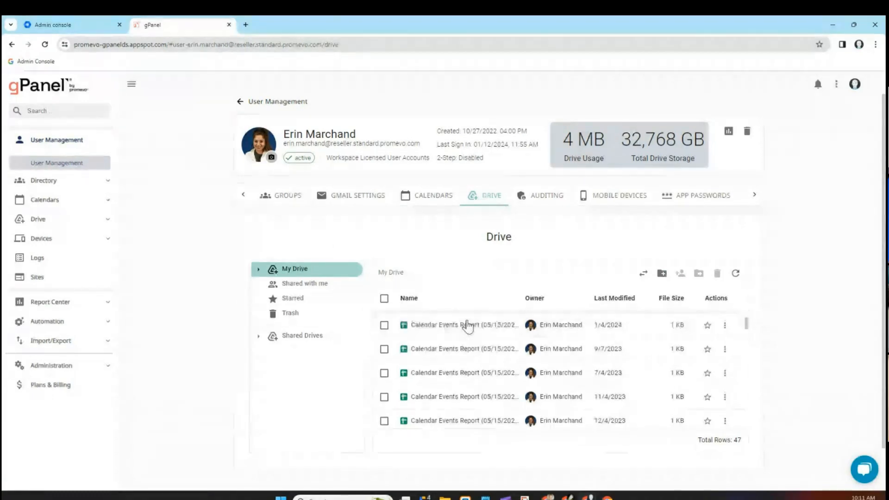
scroll(467, 327, "up", 2)
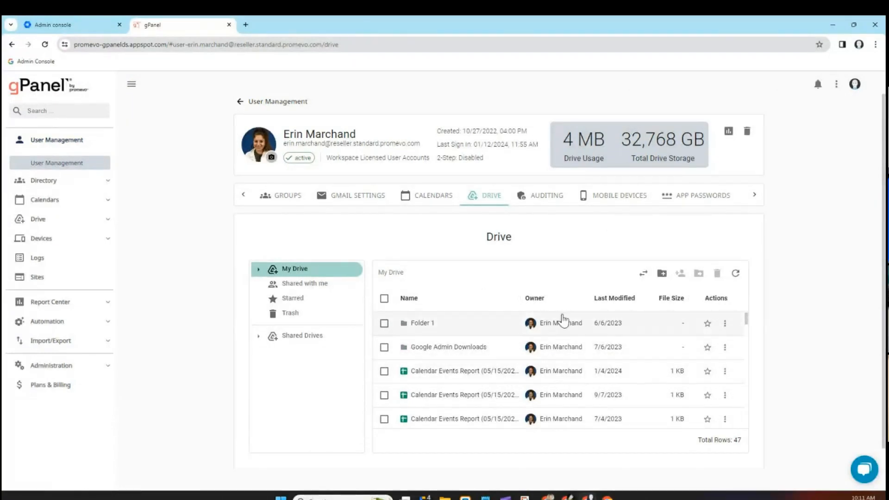
left_click(726, 324)
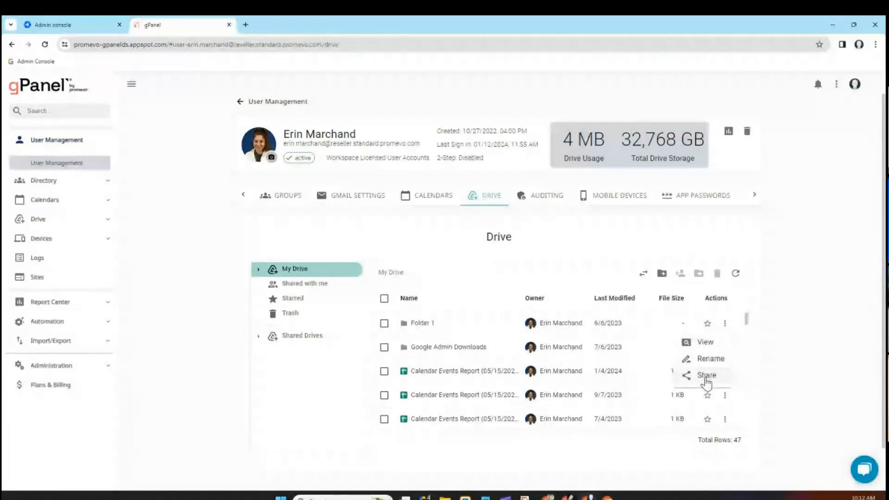
left_click(732, 267)
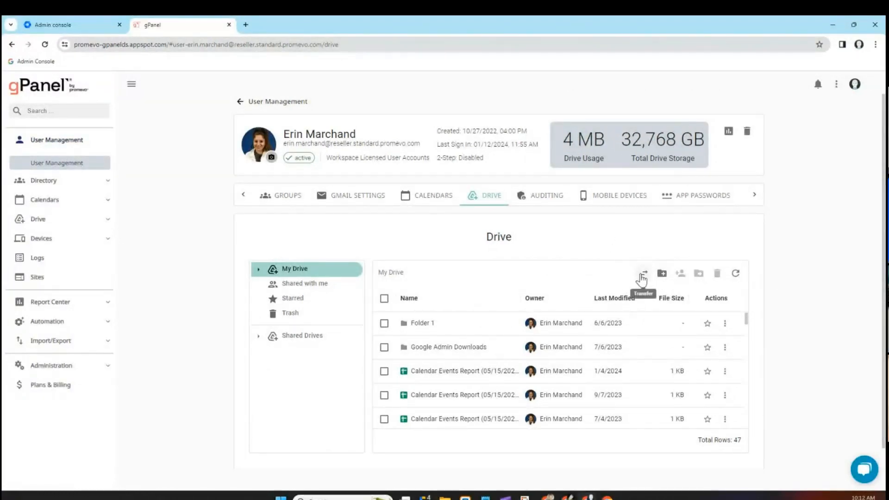
left_click(644, 274)
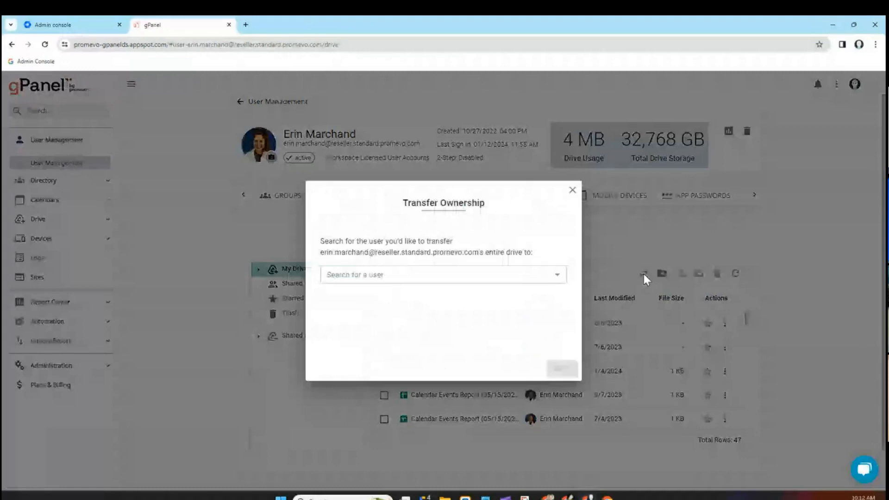
left_click(557, 276)
left_click(572, 190)
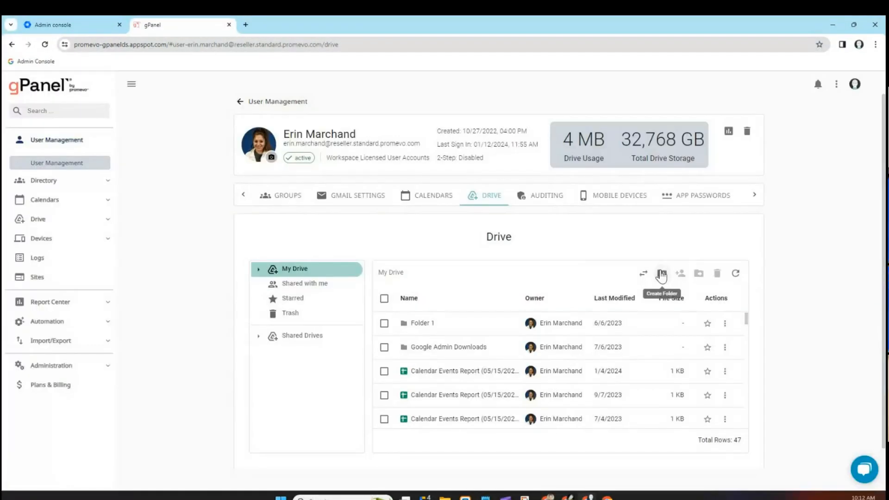
Tick Folder 1, then view Shared with me and Shared Drives before returning to My Drive.
left_click(385, 324)
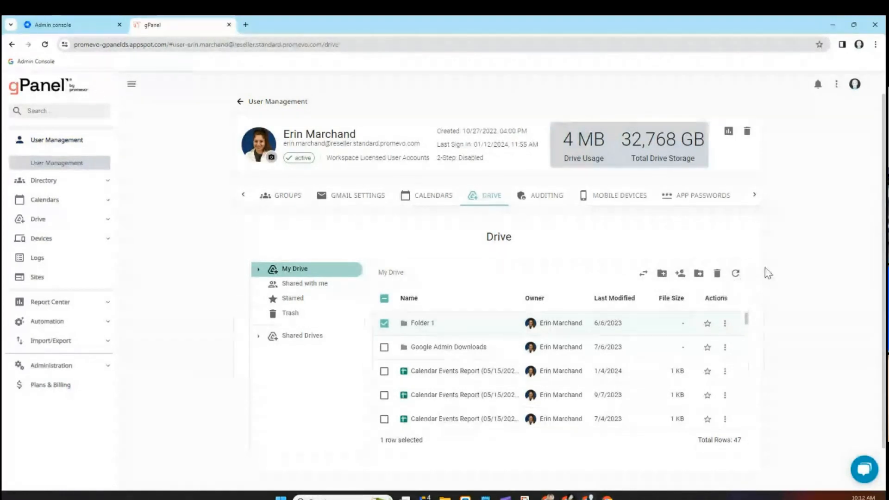
scroll(760, 276, "down", 1)
scroll(695, 319, "down", 2)
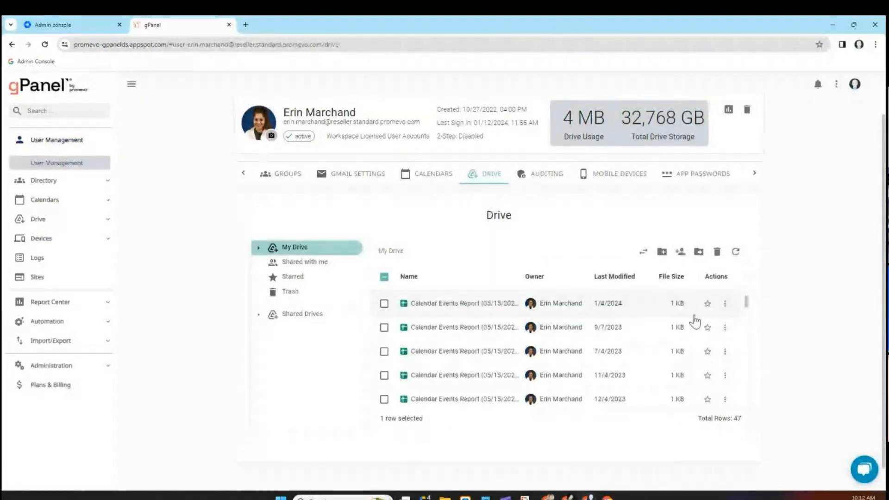
scroll(693, 320, "down", 4)
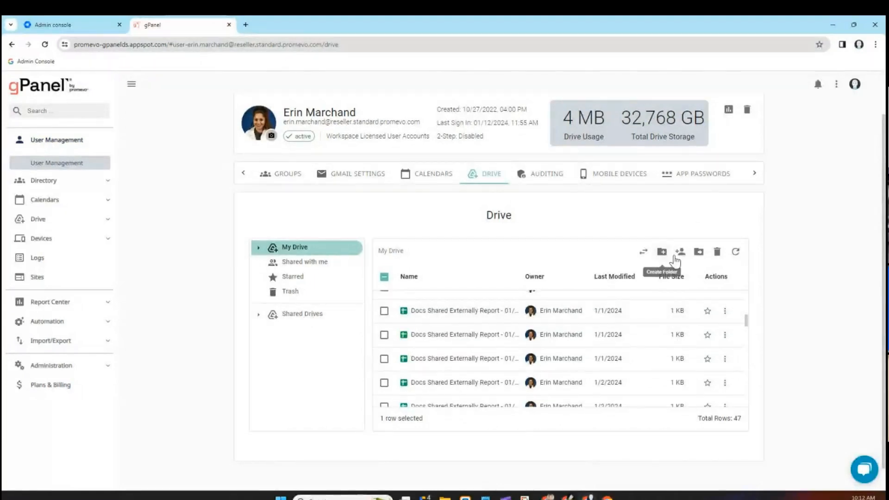
scroll(651, 328, "up", 6)
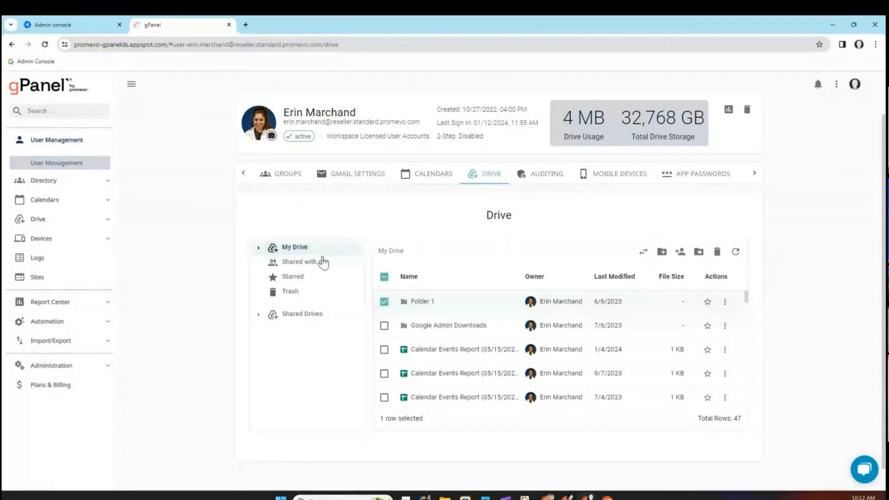
left_click(291, 262)
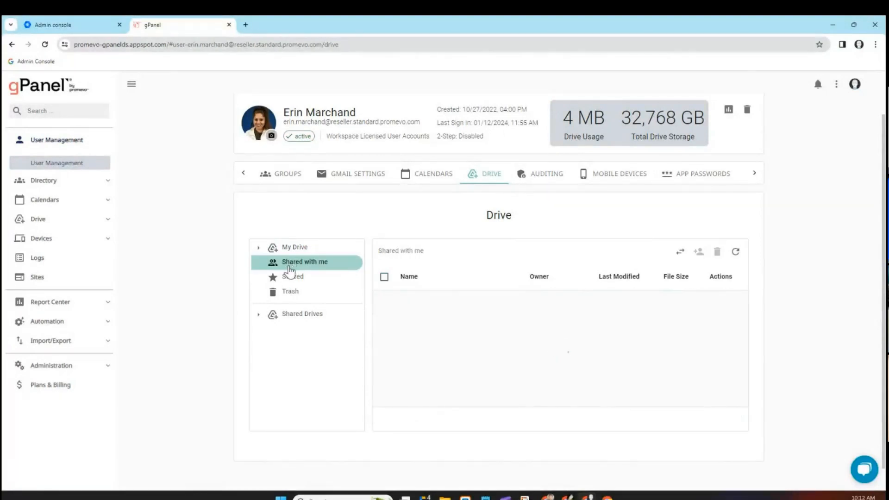
left_click(254, 319)
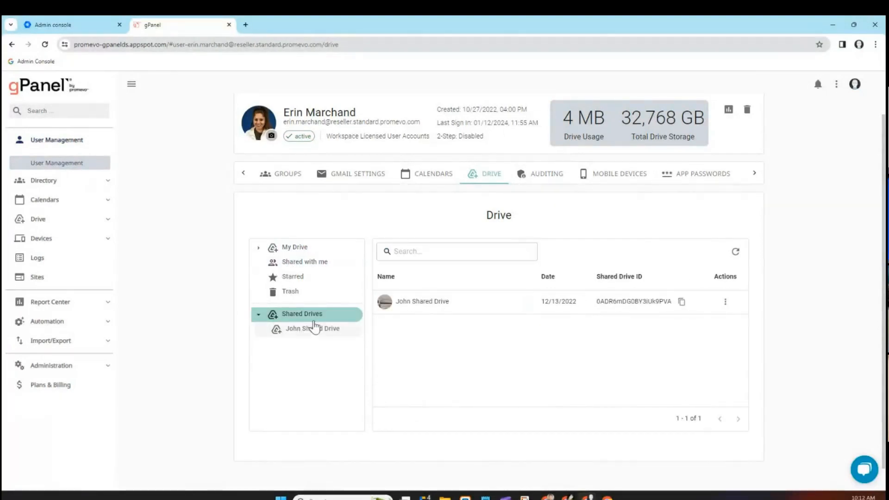
left_click(754, 173)
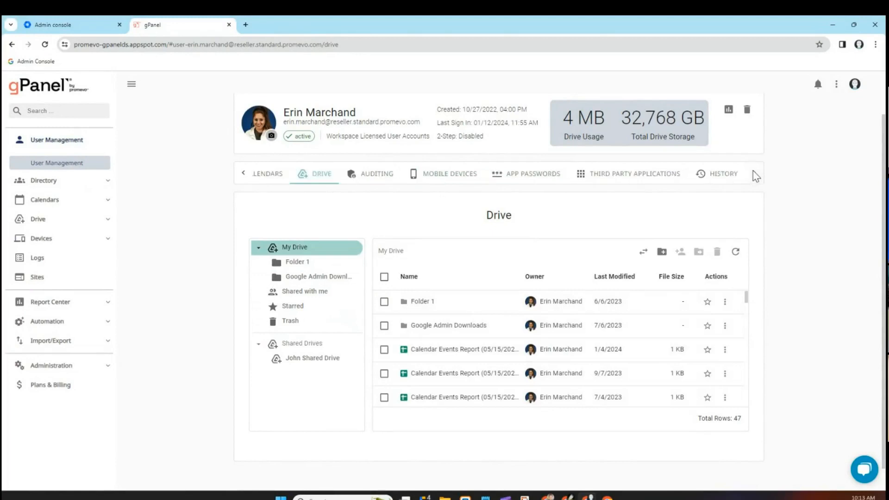
Review the user's Mobile Devices and empty App Passwords, then show their three calendars including Holiday.
left_click(423, 176)
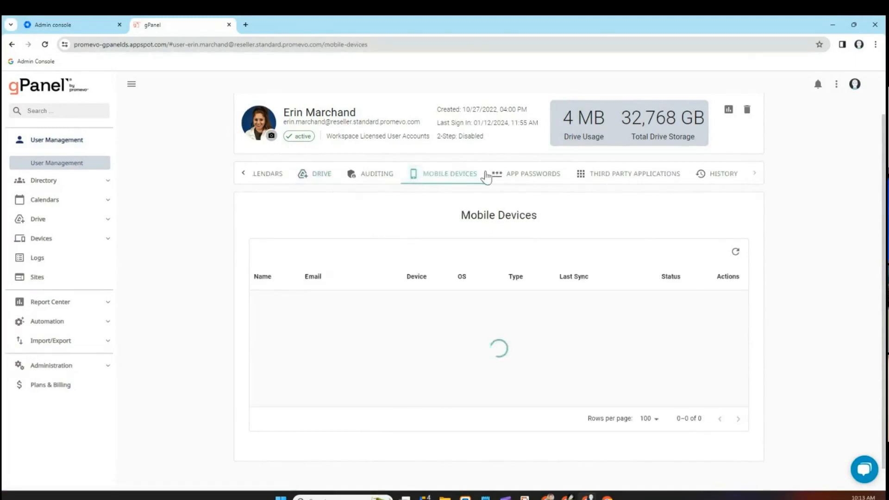
left_click(558, 176)
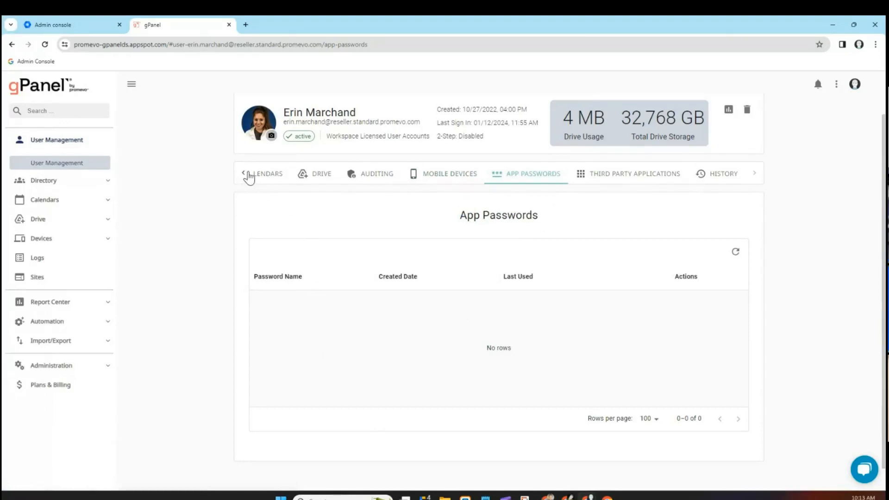
left_click(257, 178)
left_click(243, 173)
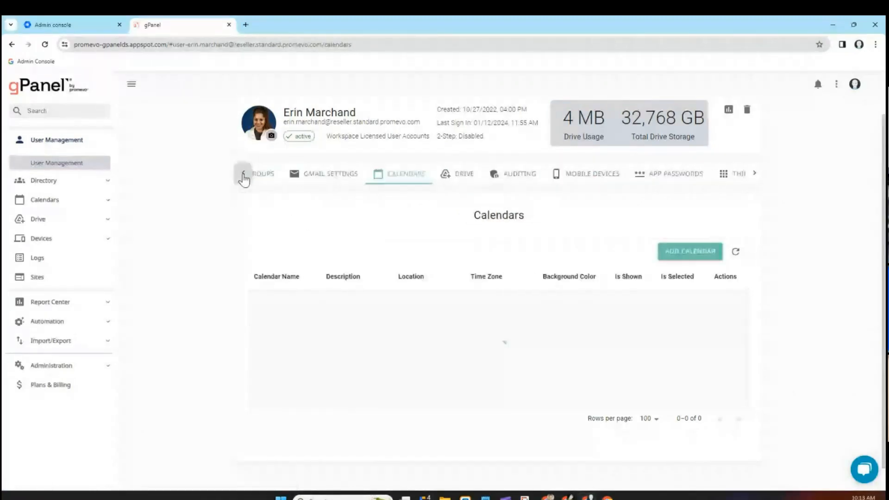
left_click(243, 173)
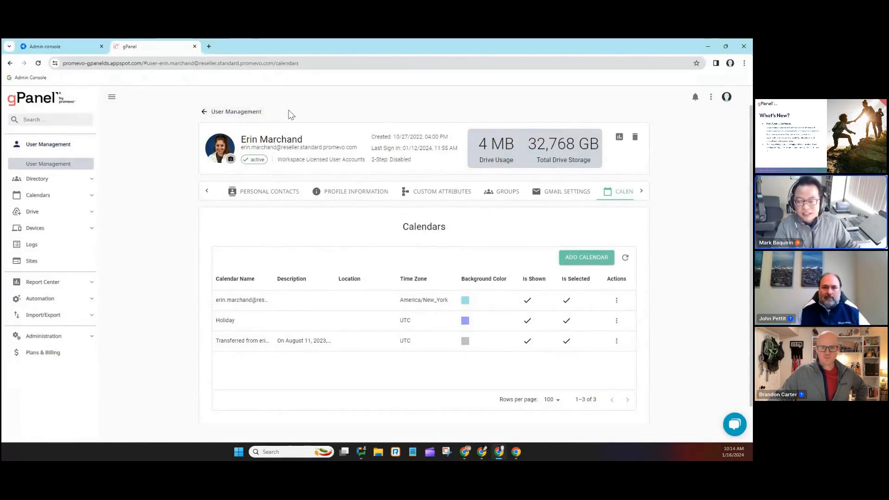
Return to the User Management list and page forward to users 26 - 50.
left_click(243, 113)
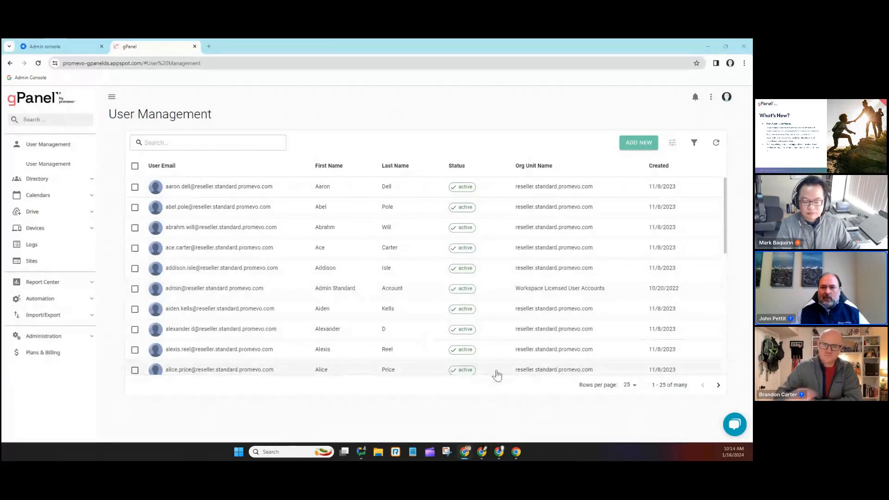
scroll(623, 371, "down", 2)
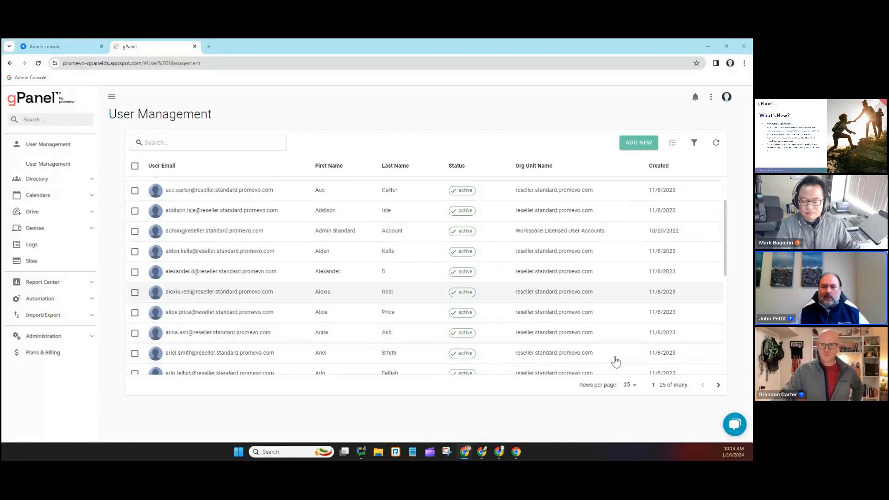
scroll(616, 362, "down", 5)
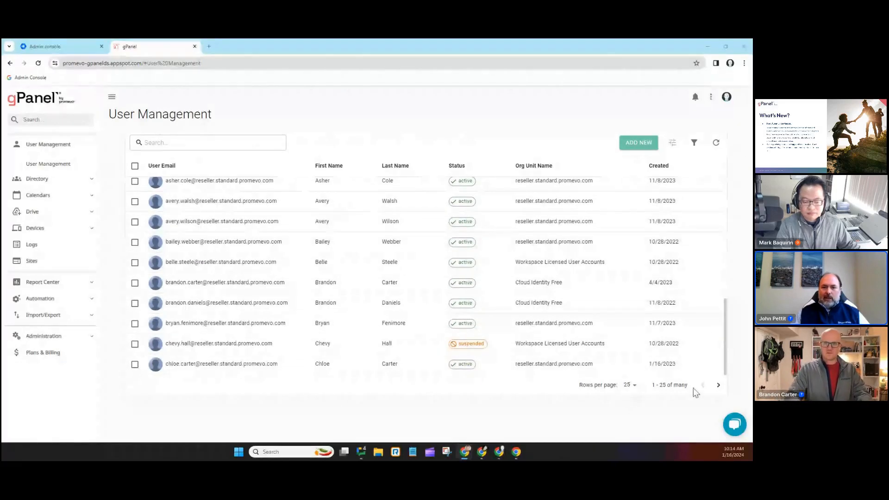
left_click(718, 385)
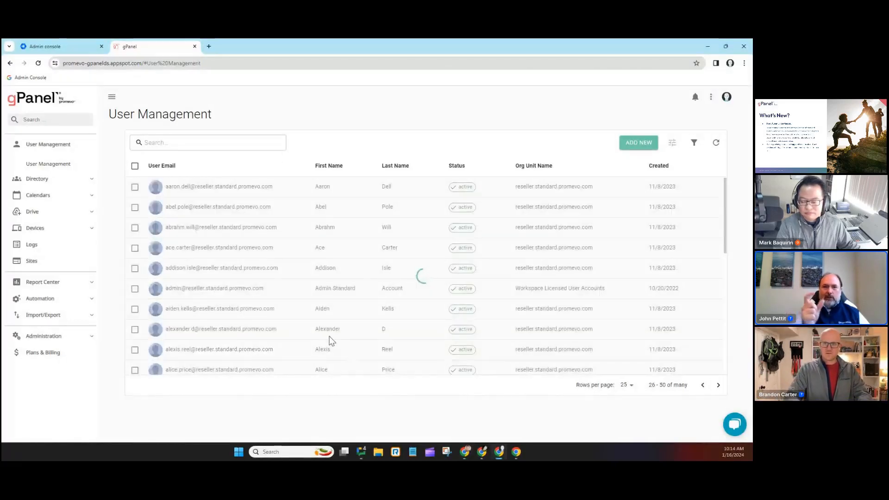
Reopen the user's profile at General Settings, showing status Active and 32,768 GB storage.
left_click(239, 309)
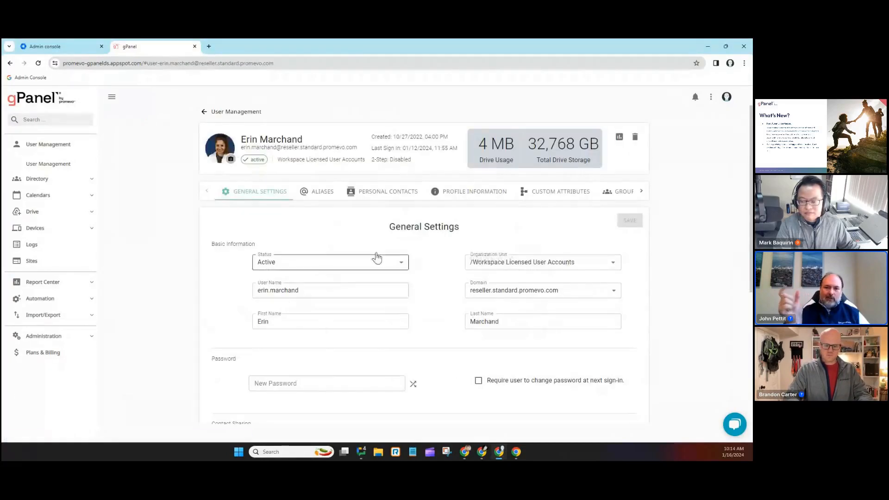
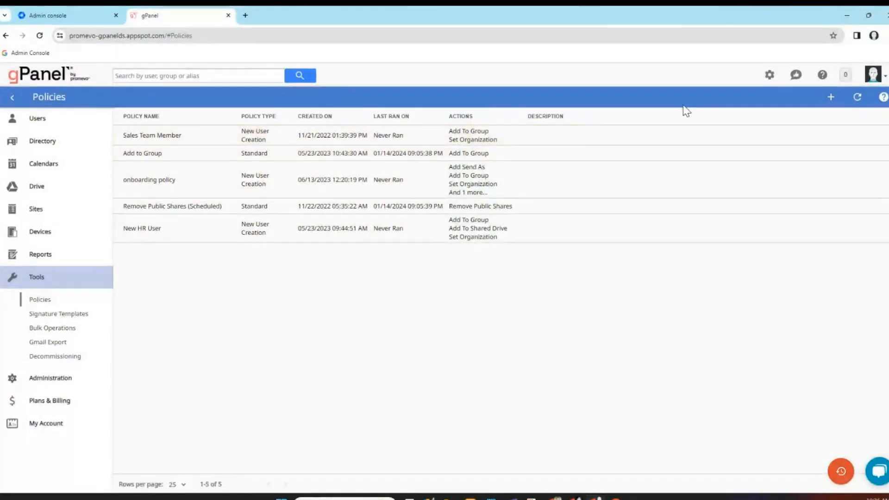
Start a new policy from the Policies page's + button.
left_click(831, 99)
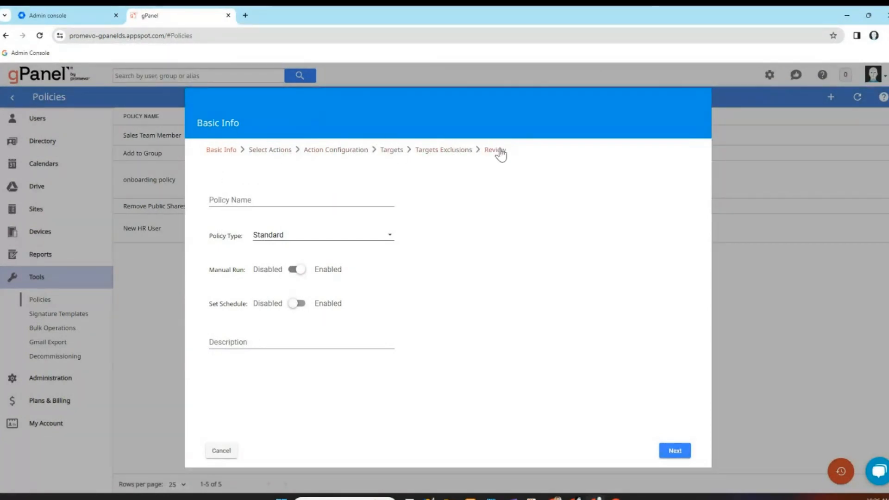
Name the policy 'HR team', keep the type Standard, and continue to actions.
left_click(261, 197)
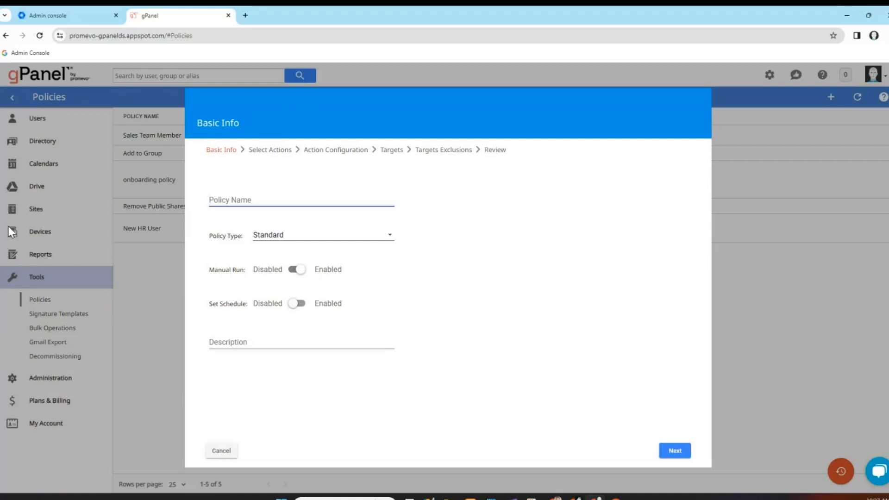
type("HR team")
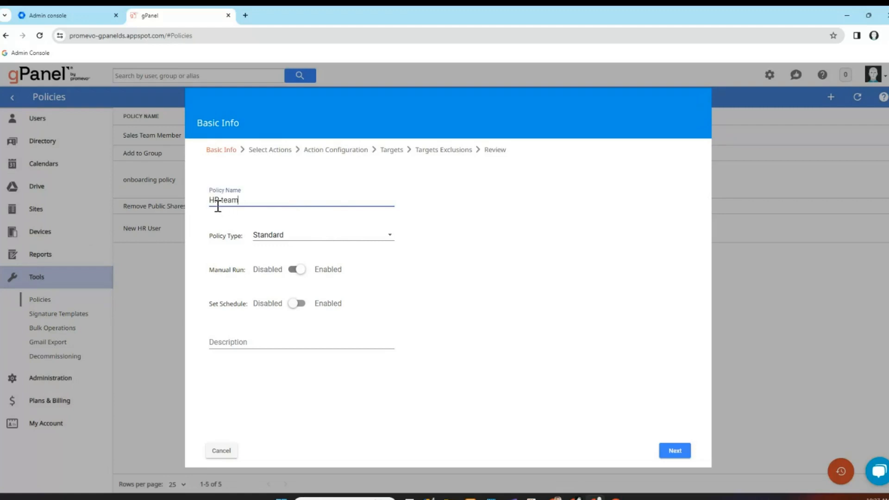
left_click(287, 234)
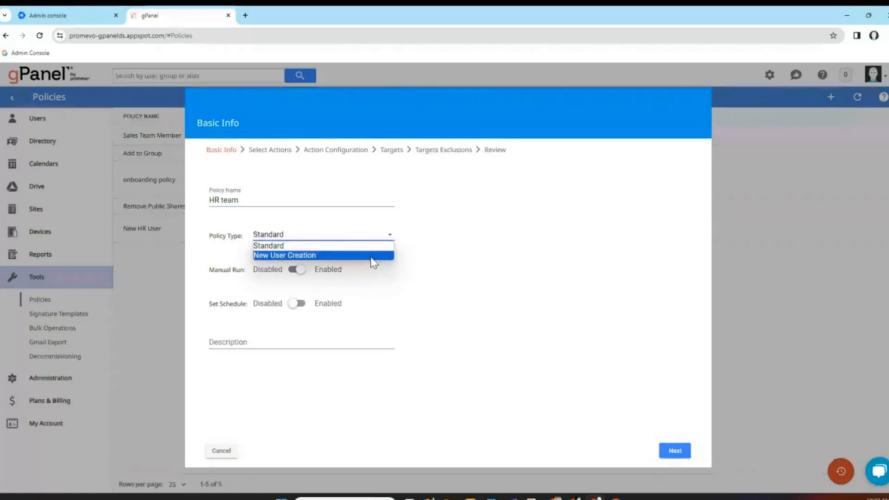
left_click(348, 264)
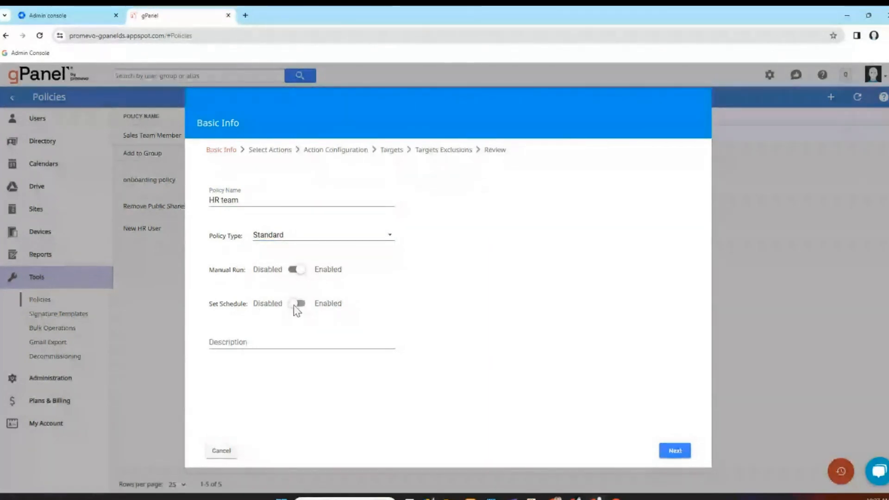
left_click(675, 452)
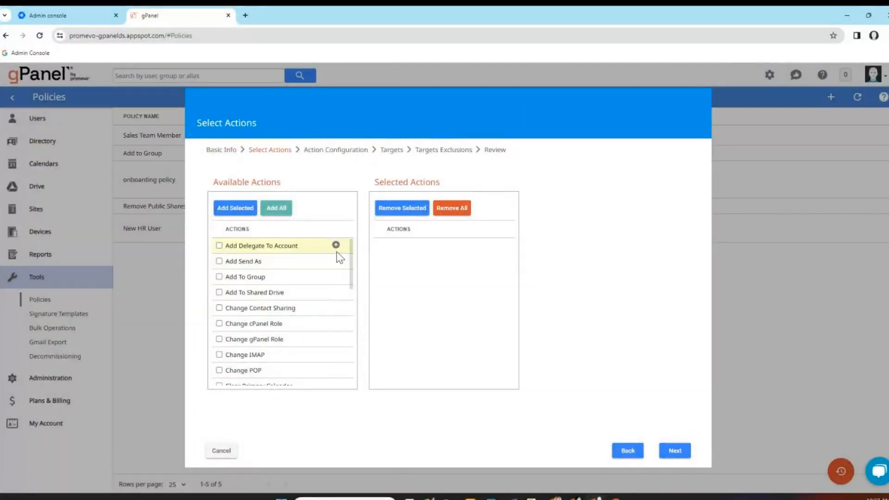
Try moving actions between Available and Selected lists, then clear the selected list.
mouse_move(352, 246)
left_mouse_down()
mouse_move(353, 267)
mouse_move(352, 245)
left_mouse_up()
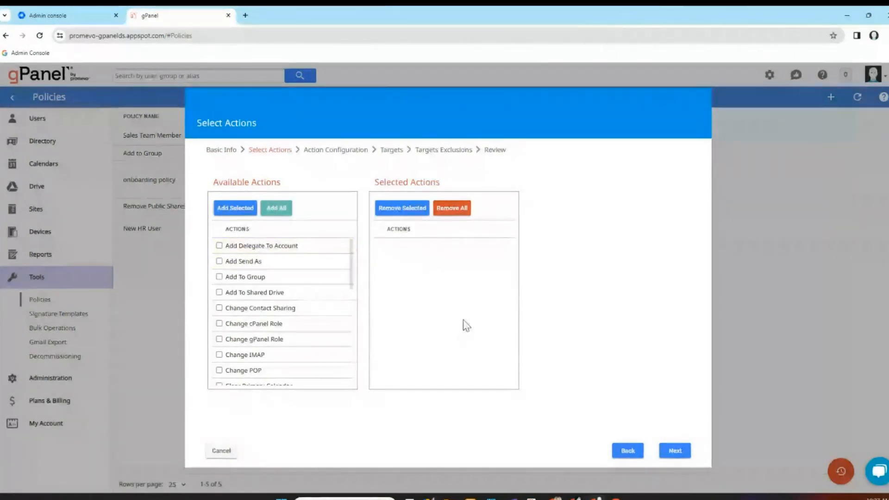
left_click(220, 247)
left_click(220, 262)
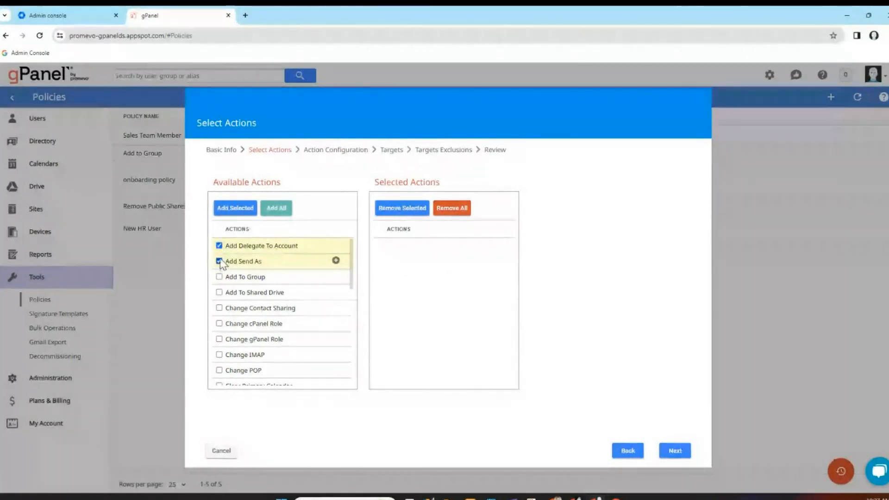
left_click(233, 208)
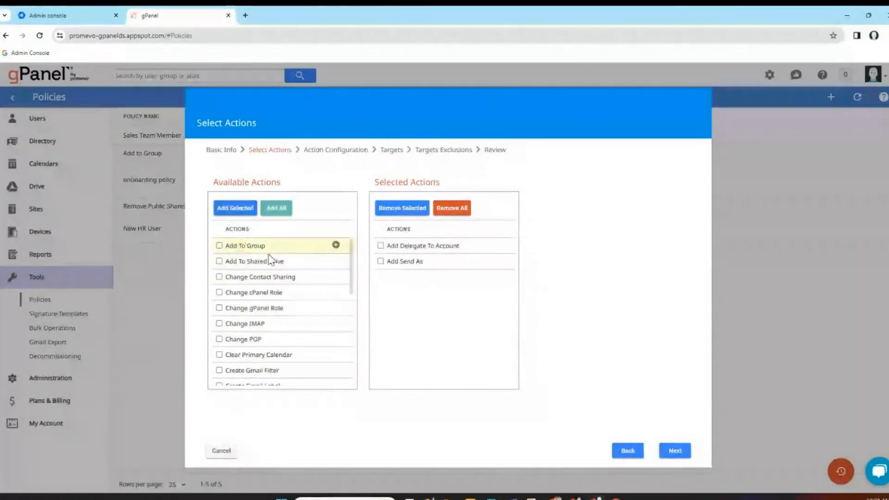
left_click(337, 245)
left_click(337, 246)
left_click(283, 215)
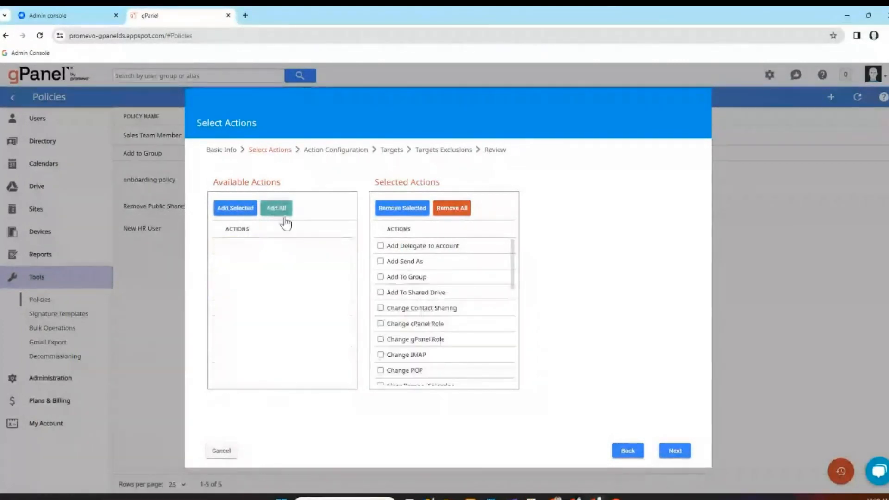
left_click(381, 246)
left_click(404, 210)
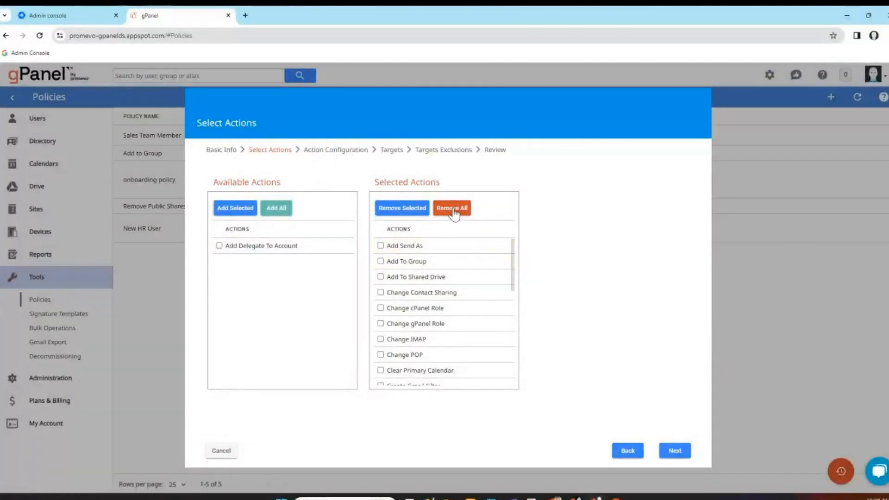
left_click(455, 214)
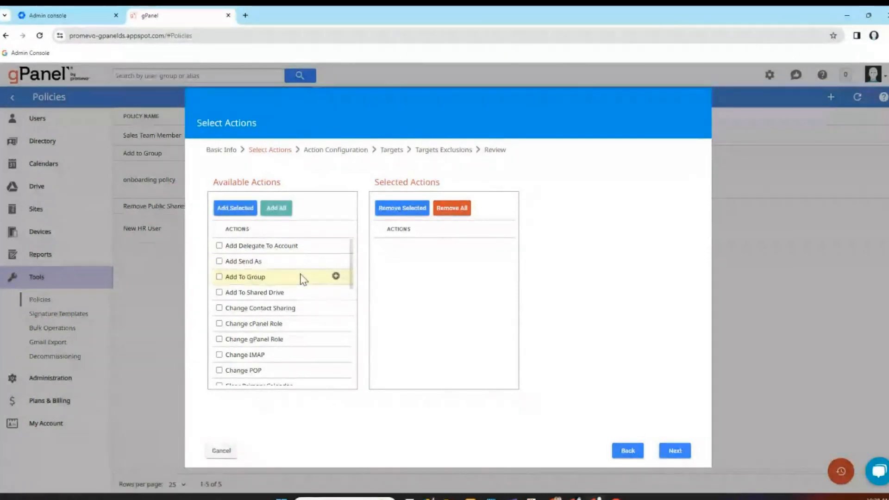
Choose Add To Group and Change gPanel Role as the policy's actions.
left_click(259, 277)
left_click(224, 208)
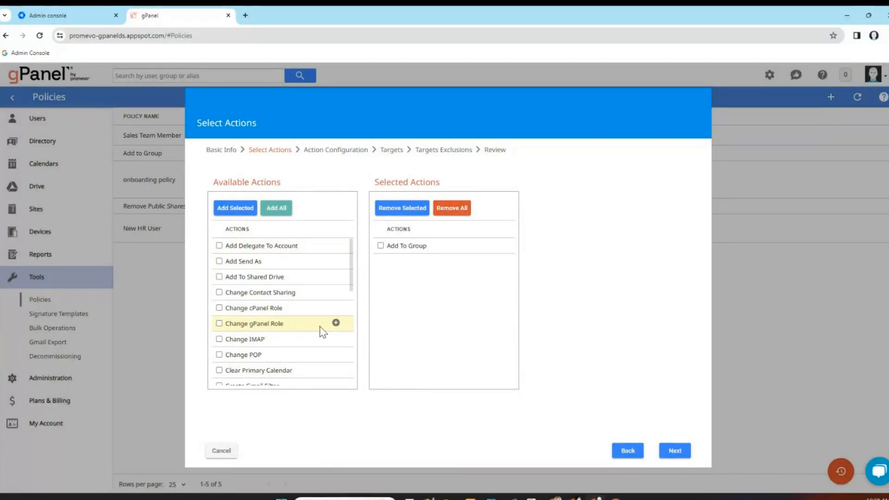
left_click(336, 323)
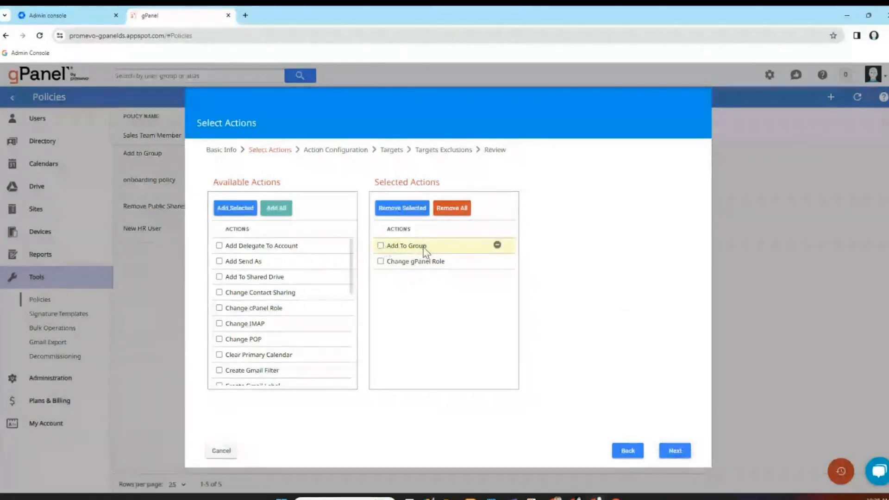
left_click(674, 454)
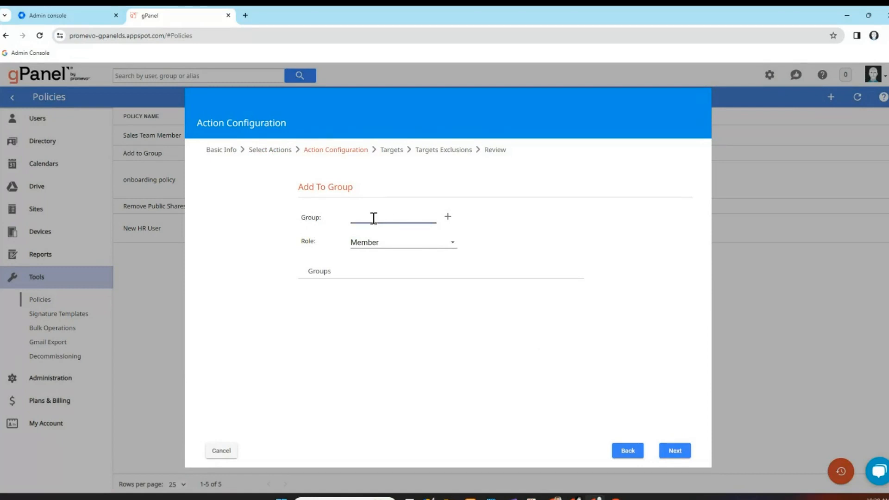
Configure Add To Group to add users to the HR Assistant Group with role Member.
type("hr")
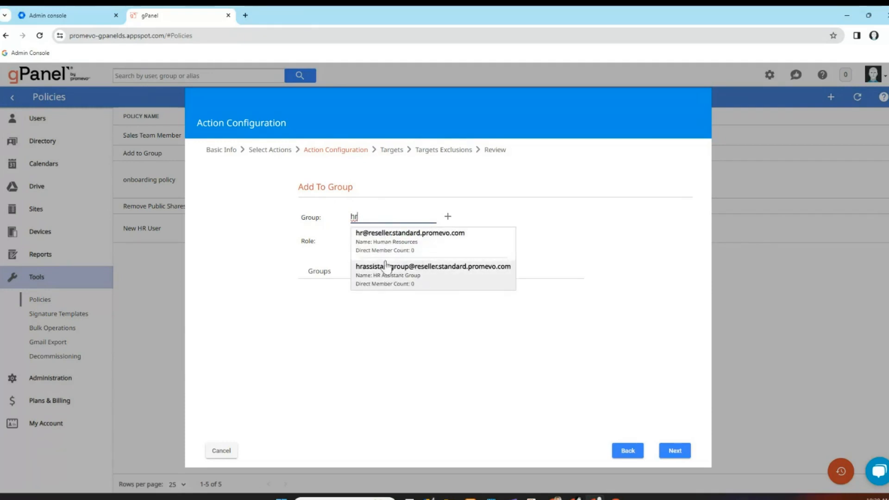
left_click(447, 280)
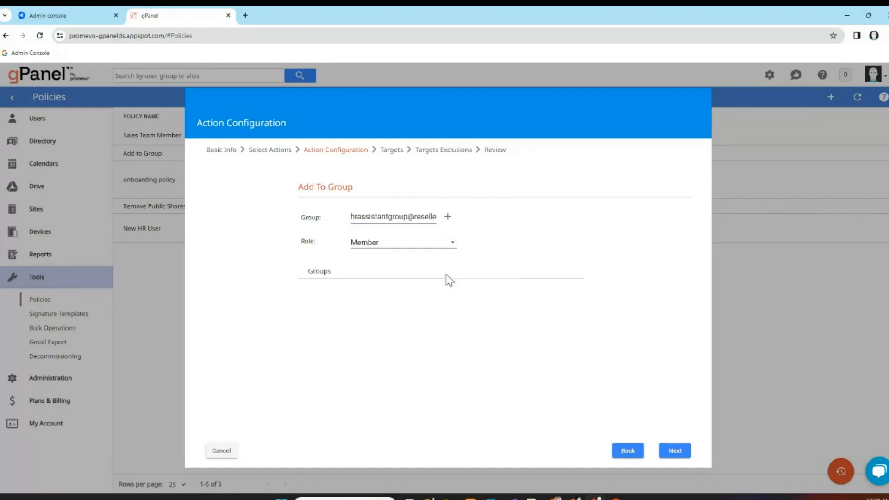
left_click(453, 246)
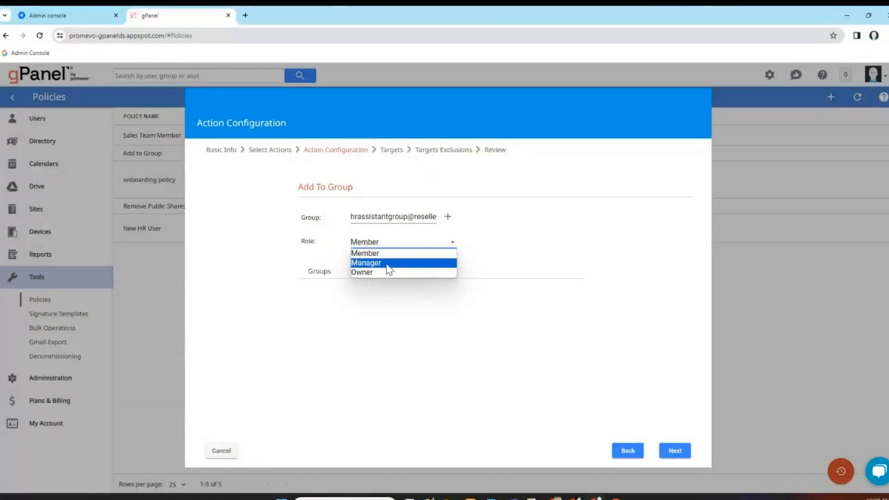
left_click(463, 242)
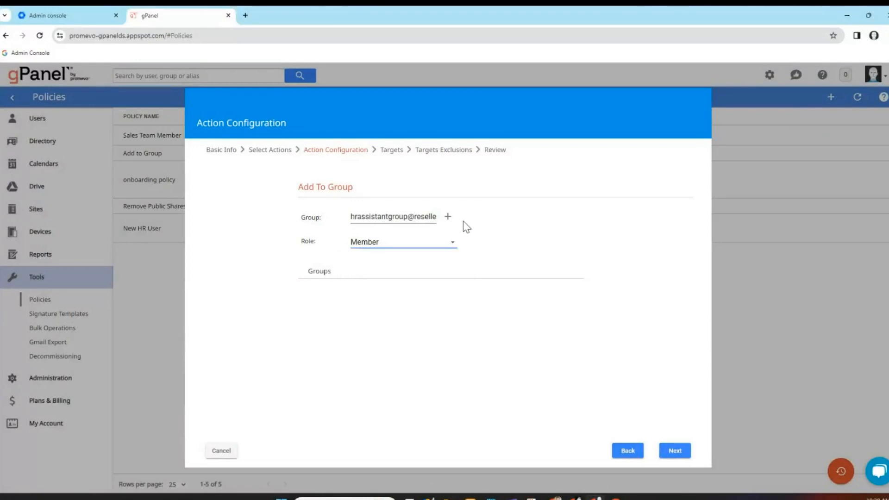
left_click(448, 219)
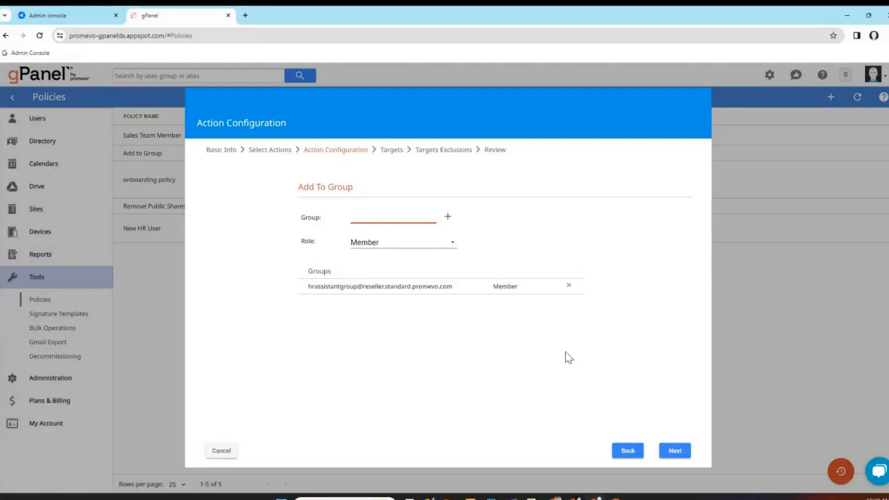
left_click(671, 451)
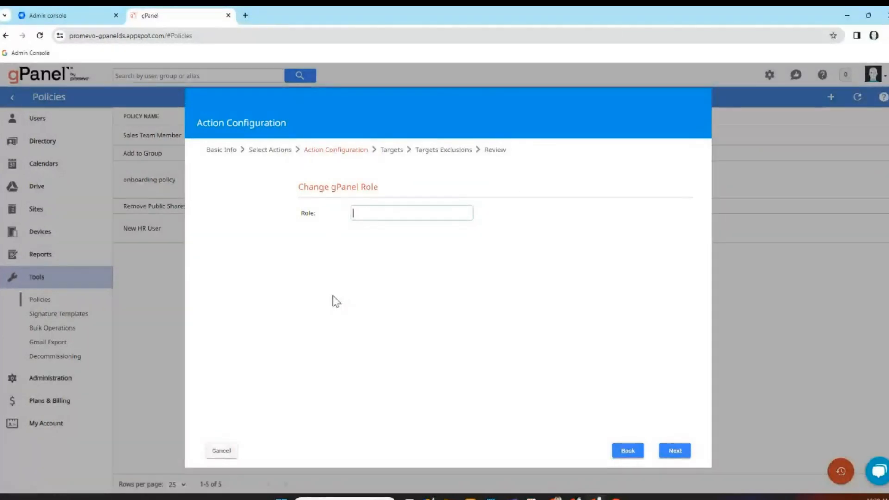
Set Calendar Admin as the role for the Change gPanel Role action.
type("Cal")
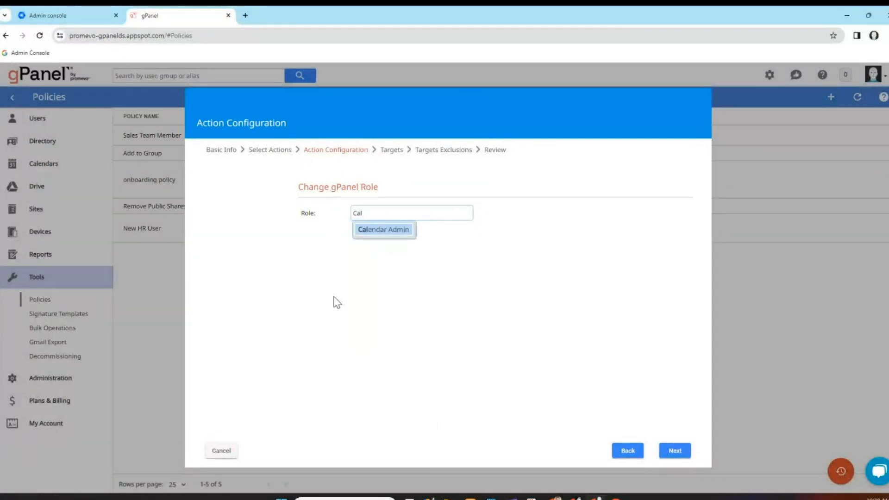
left_click(370, 234)
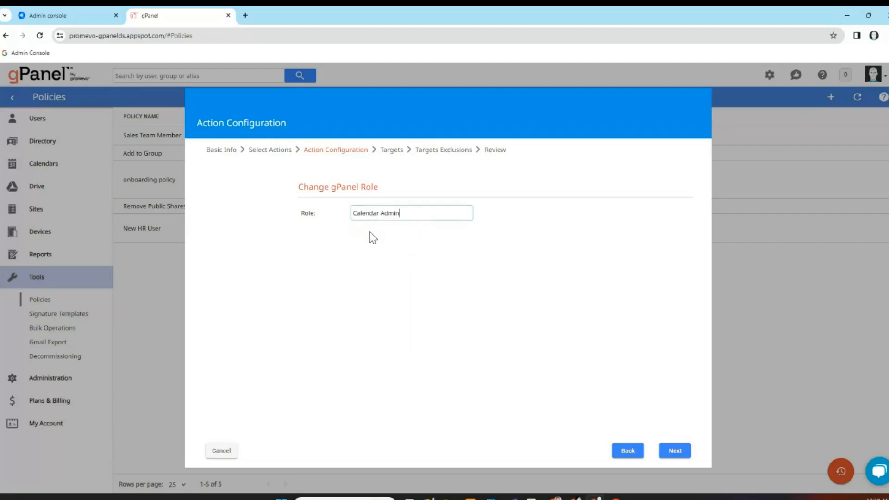
left_click(674, 451)
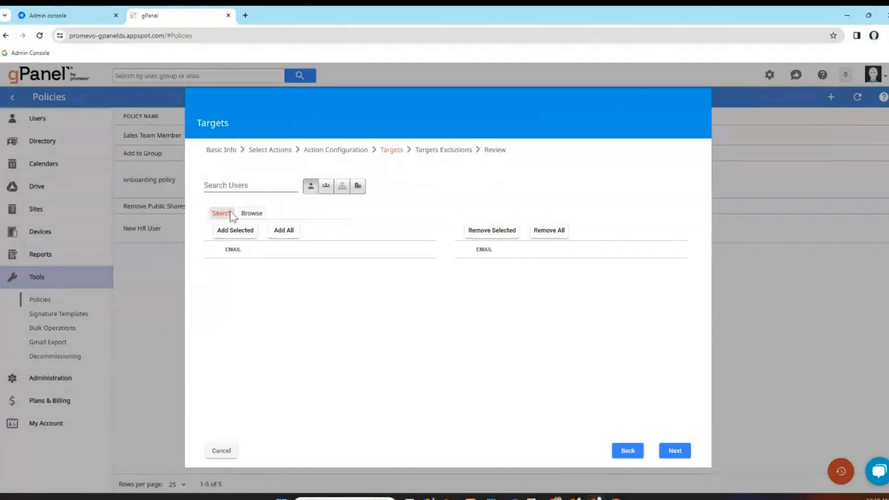
Search and browse users, add two as targets, then clear the targets list.
left_click(222, 185)
type("er")
key("BackSpace")
key("BackSpace")
left_click(253, 215)
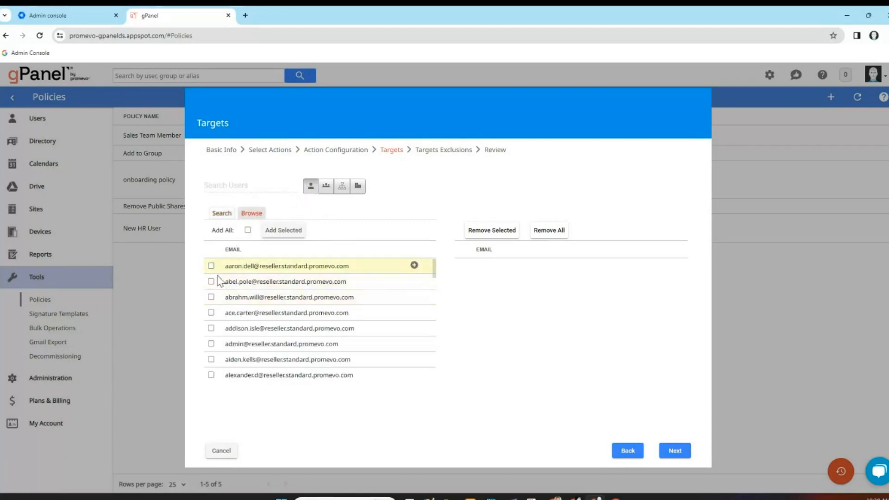
scroll(361, 326, "down", 5)
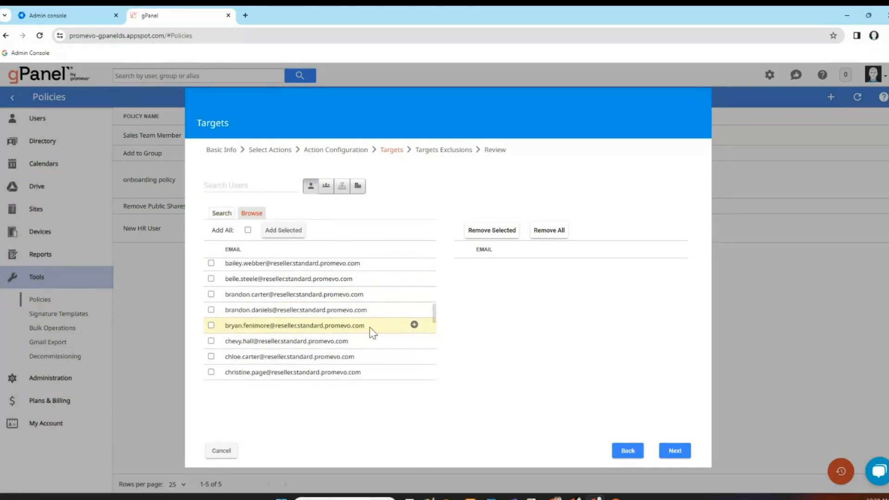
left_click(414, 324)
left_click(415, 328)
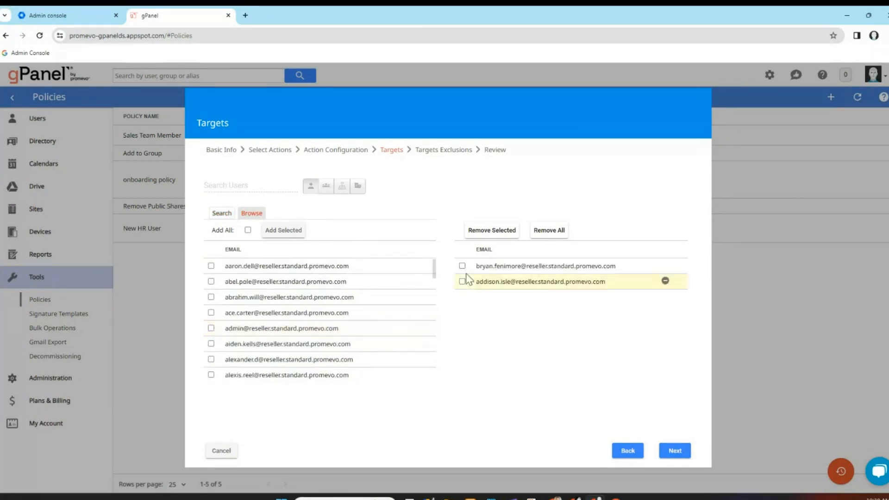
left_click(559, 231)
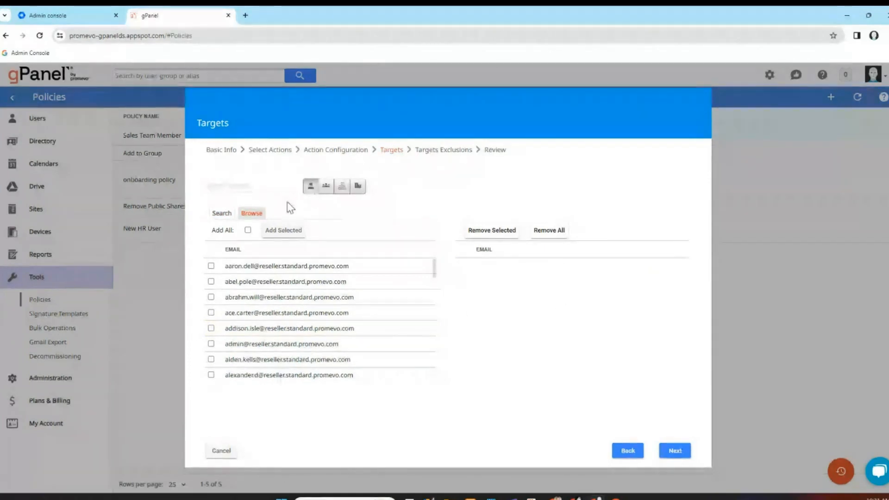
Browse groups, OUs and the domain, then target the third user in the list.
left_click(329, 188)
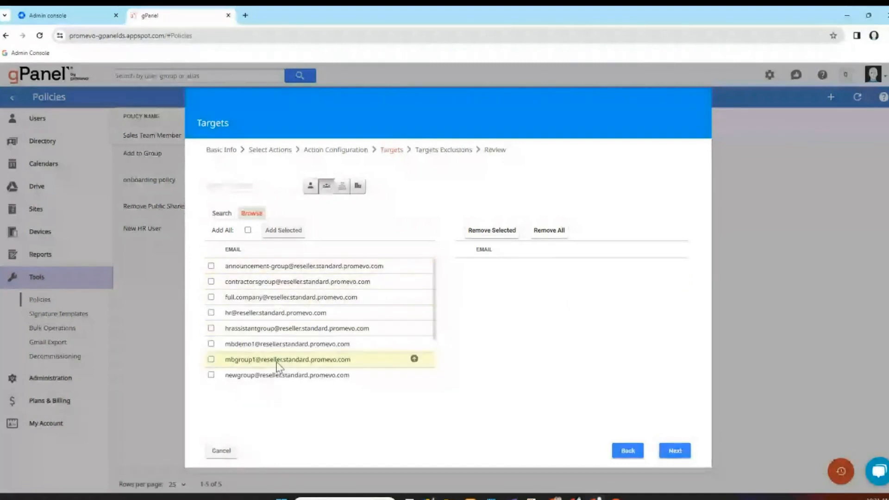
left_click(342, 188)
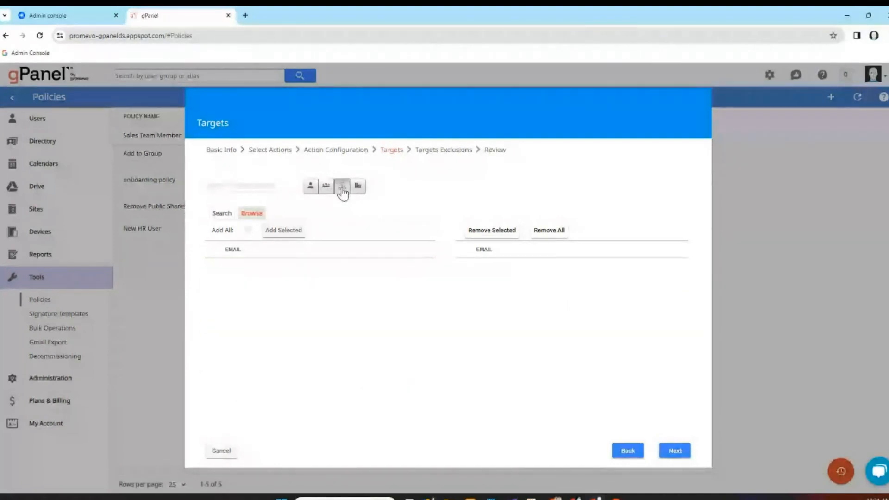
scroll(297, 328, "down", 3)
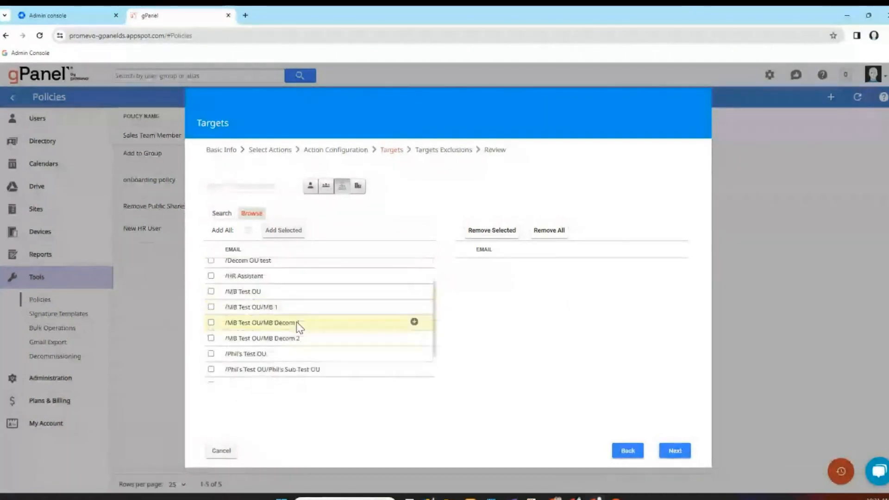
left_click(359, 188)
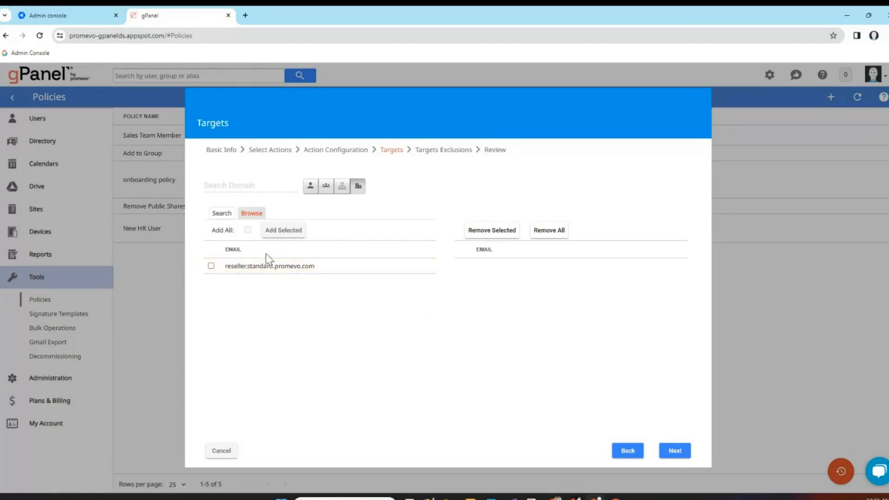
left_click(309, 192)
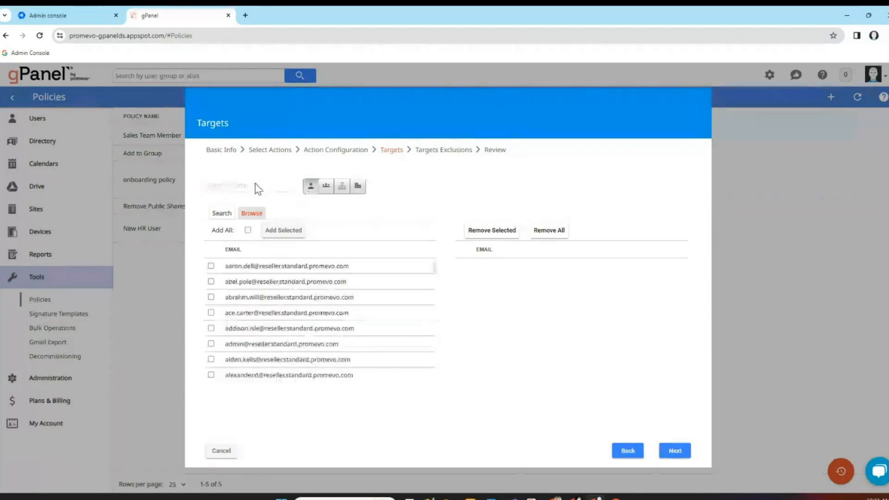
scroll(254, 335, "down", 3)
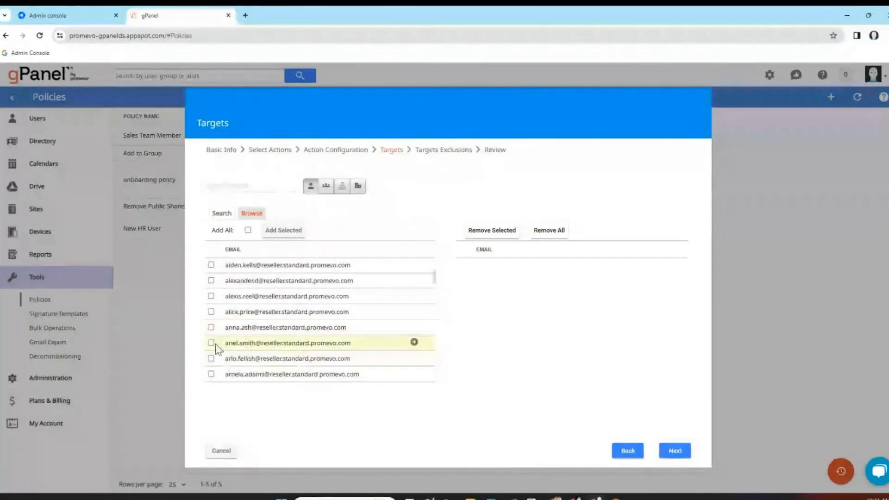
left_click(326, 186)
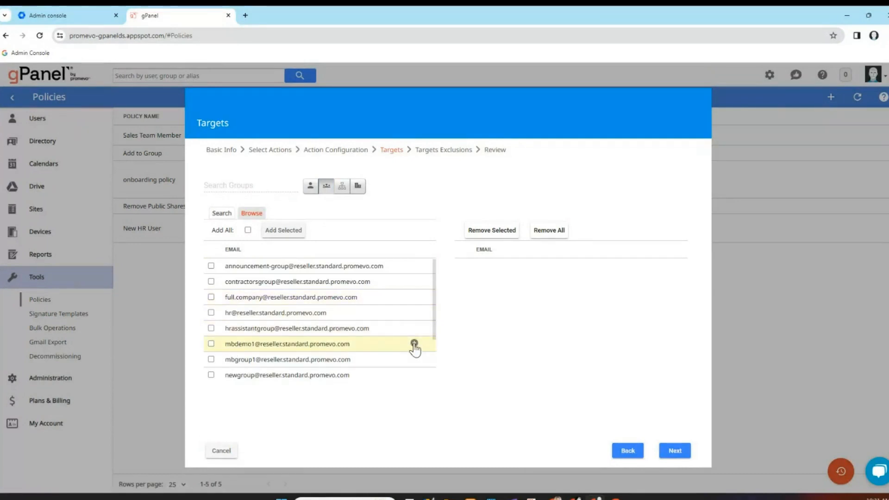
left_click(310, 186)
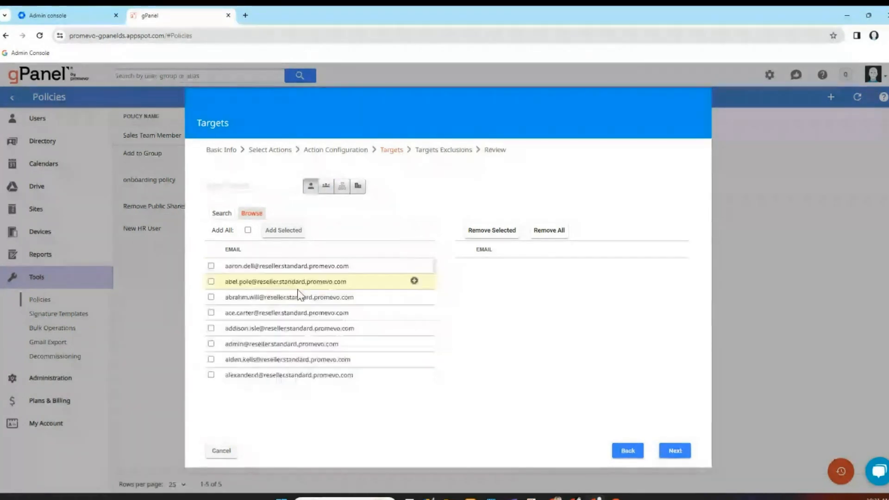
left_click(415, 297)
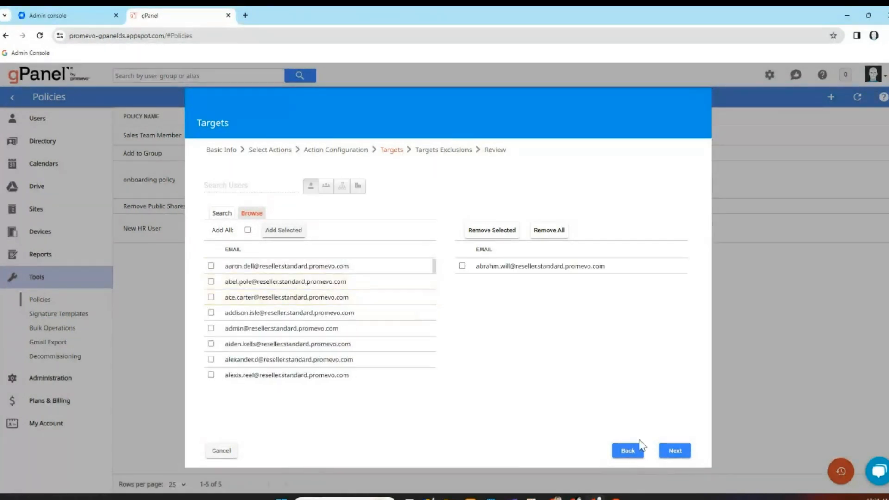
left_click(675, 450)
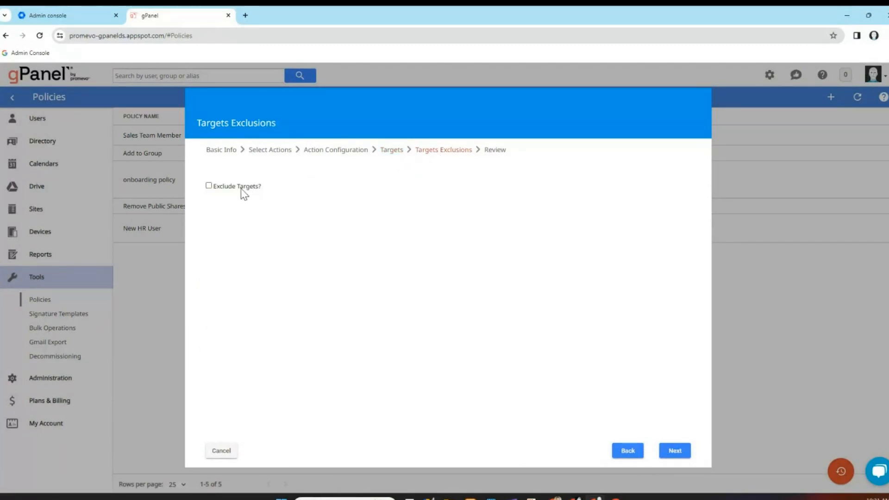
Leave exclusions off and send completion email notifications to one searched user.
left_click(209, 186)
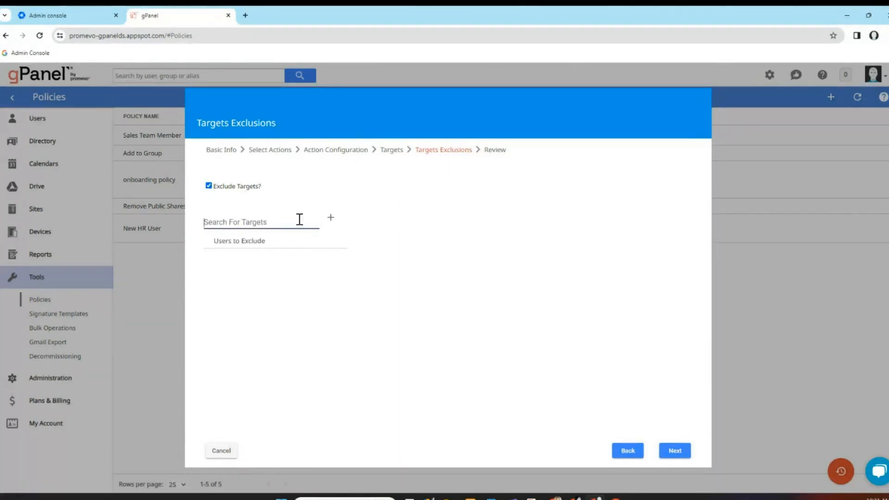
left_click(209, 185)
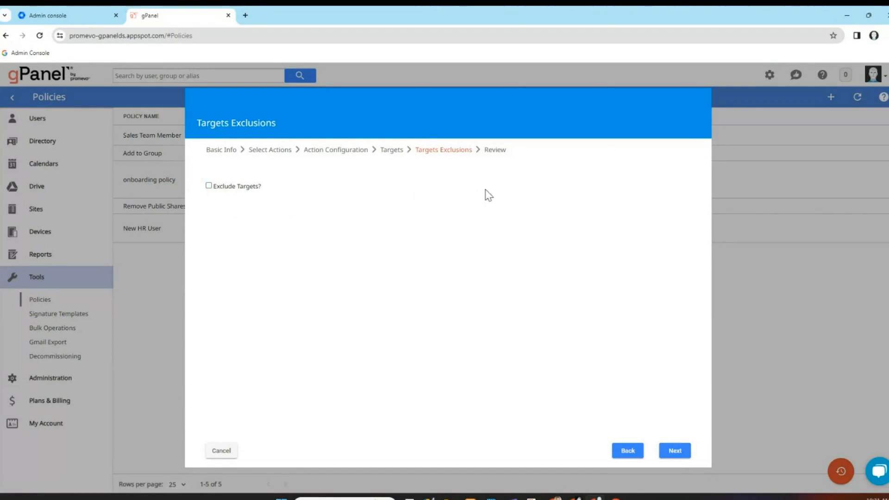
left_click(494, 151)
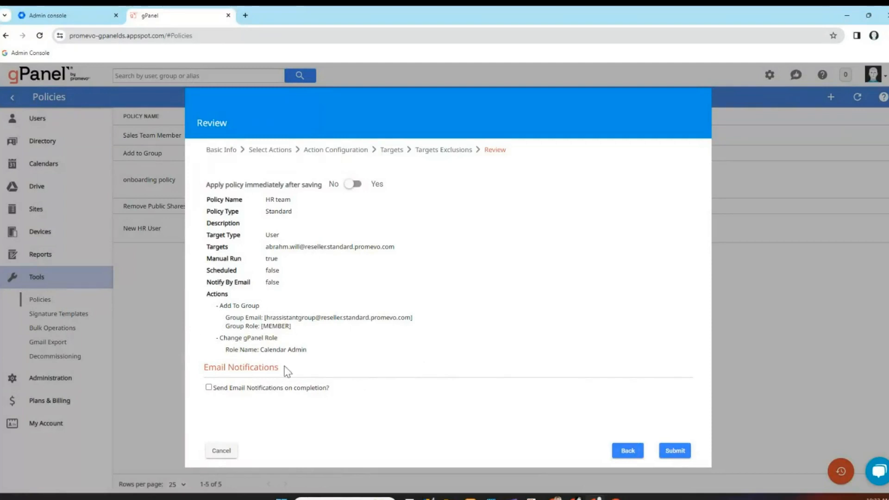
left_click(209, 387)
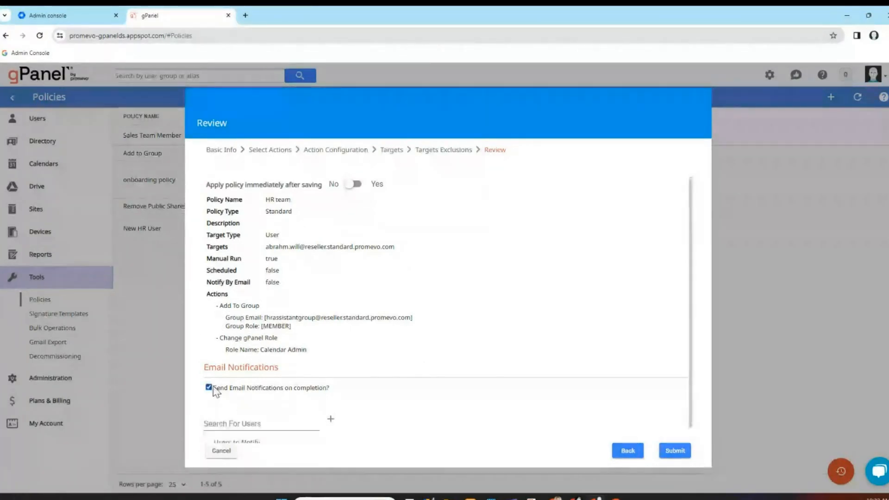
scroll(337, 357, "down", 1)
left_click(273, 406)
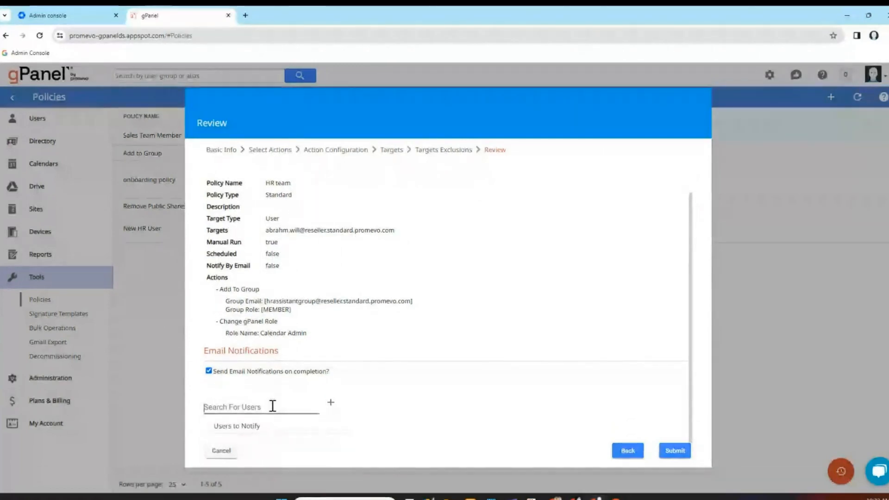
type("mark")
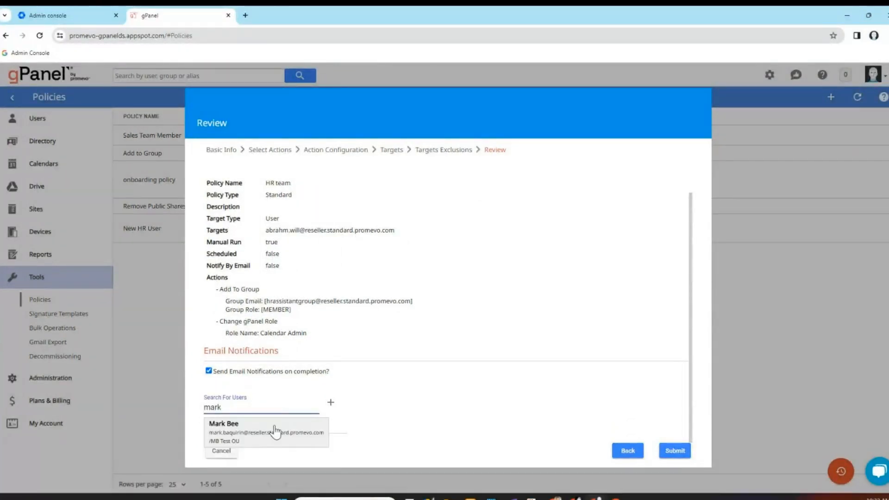
left_click(275, 431)
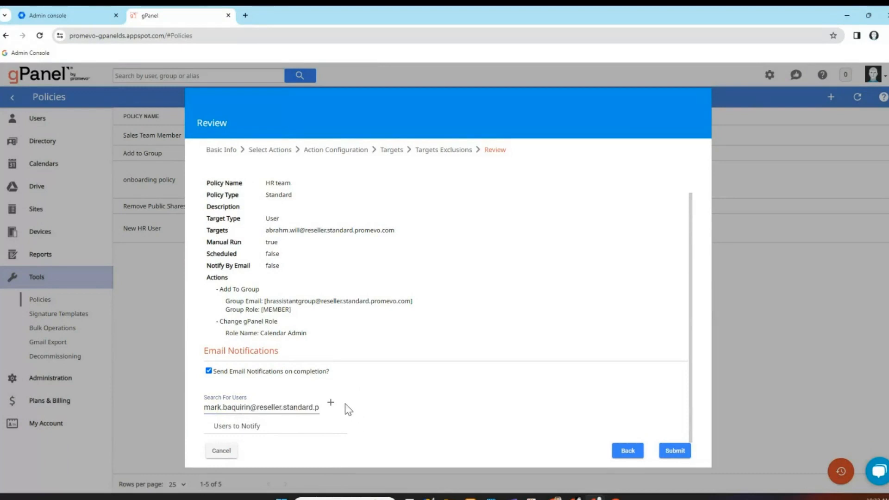
left_click(331, 407)
Switch Apply immediately to Yes and submit the HR team policy.
scroll(359, 367, "down", 1)
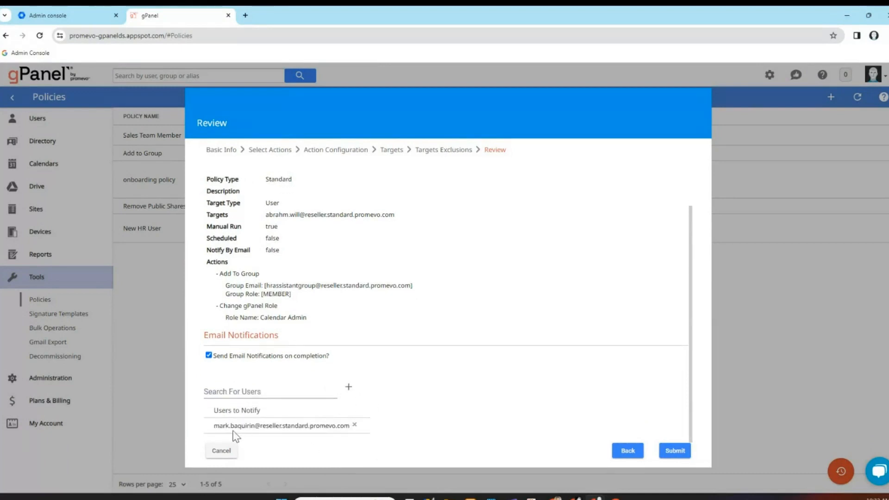
scroll(407, 341, "up", 1)
scroll(405, 340, "down", 1)
scroll(412, 306, "up", 1)
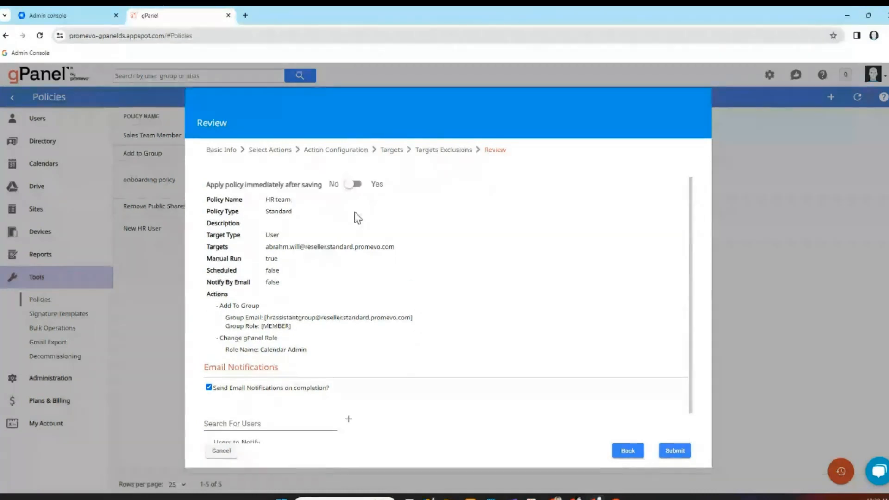
left_click(357, 186)
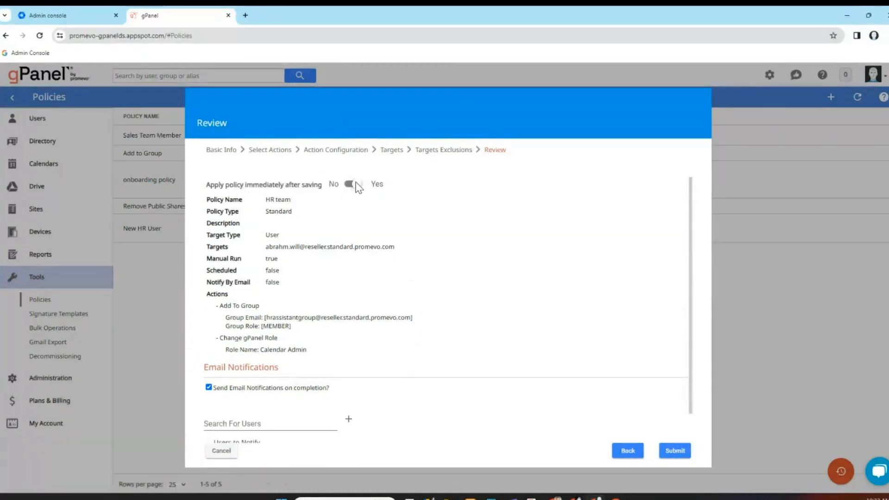
left_click(676, 452)
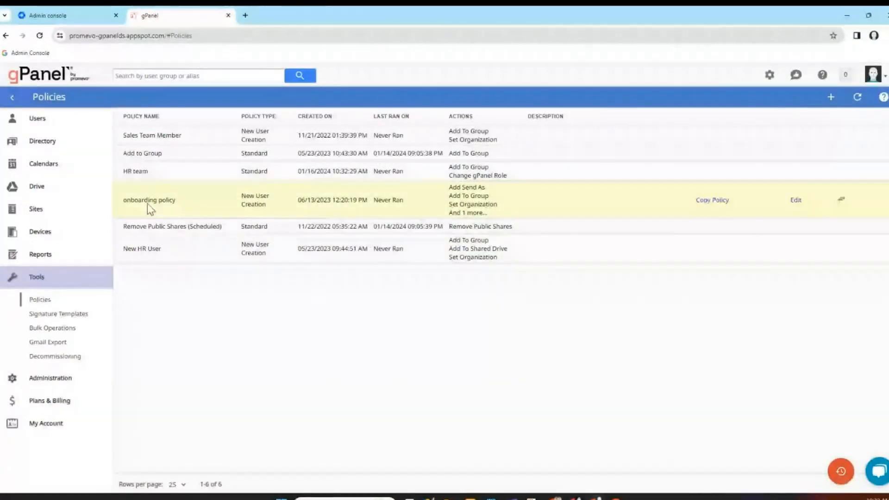
Run the HR team policy now and close the Running notice.
mouse_move(133, 174)
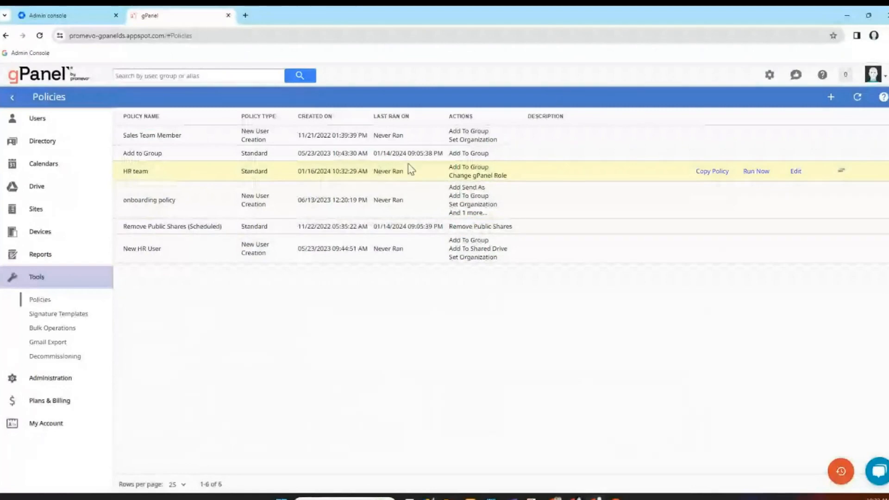
left_click(756, 171)
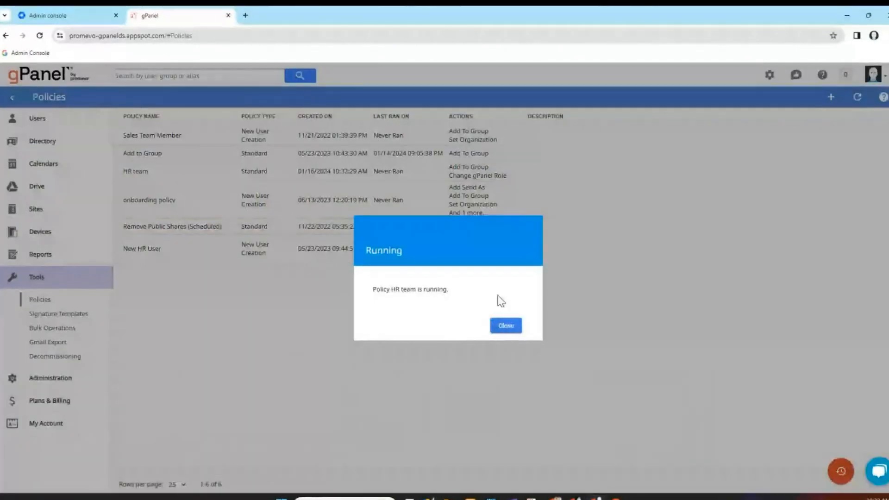
left_click(505, 326)
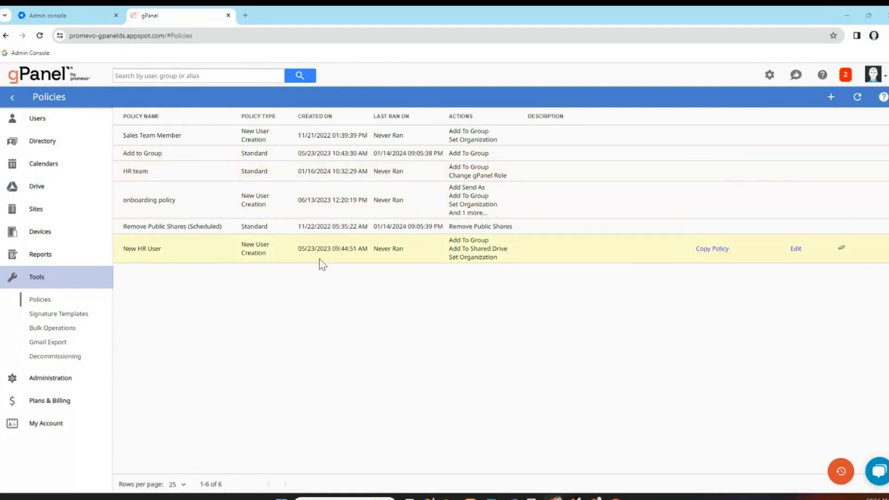
Start a second policy named 'Demo New User' with type New User Creation.
left_click(830, 102)
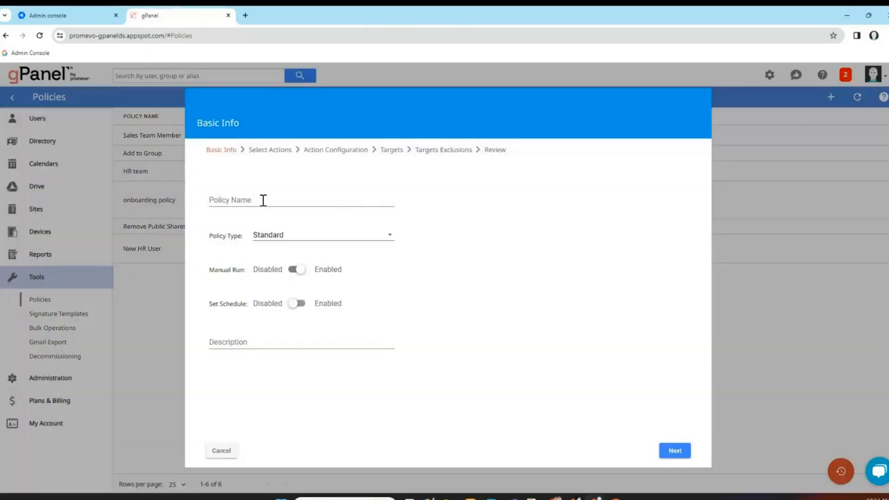
left_click(263, 201)
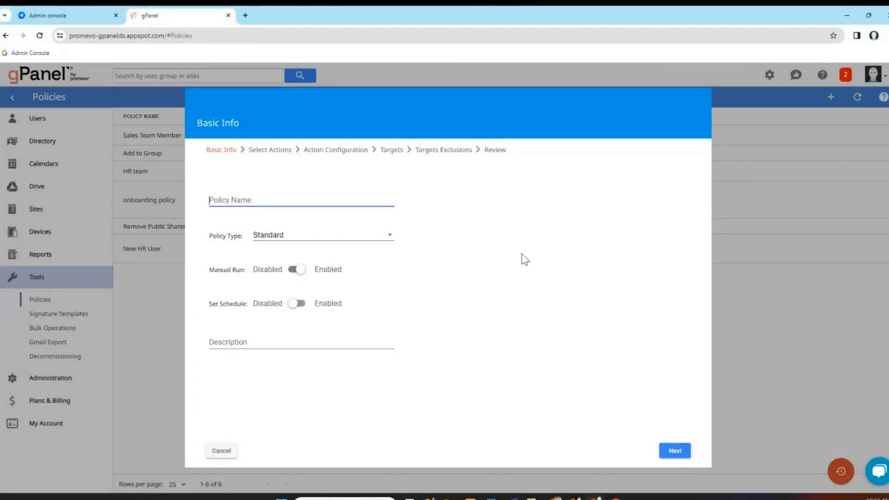
type("Demo New User")
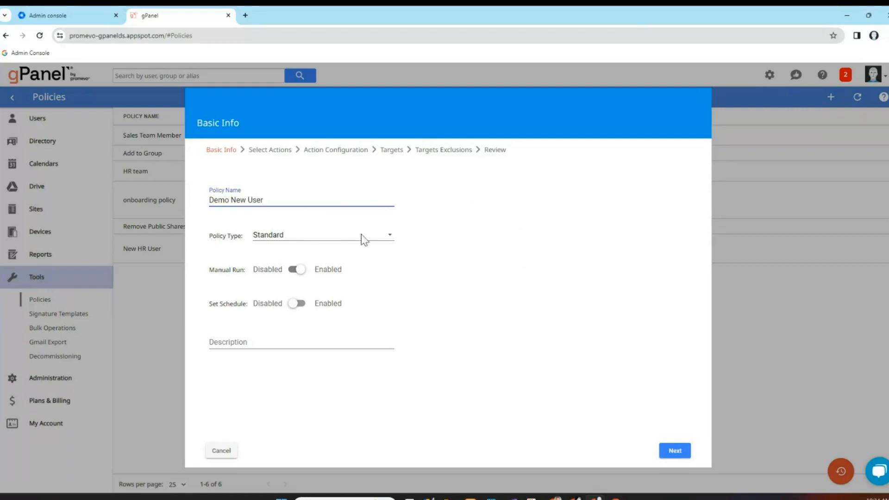
left_click(389, 240)
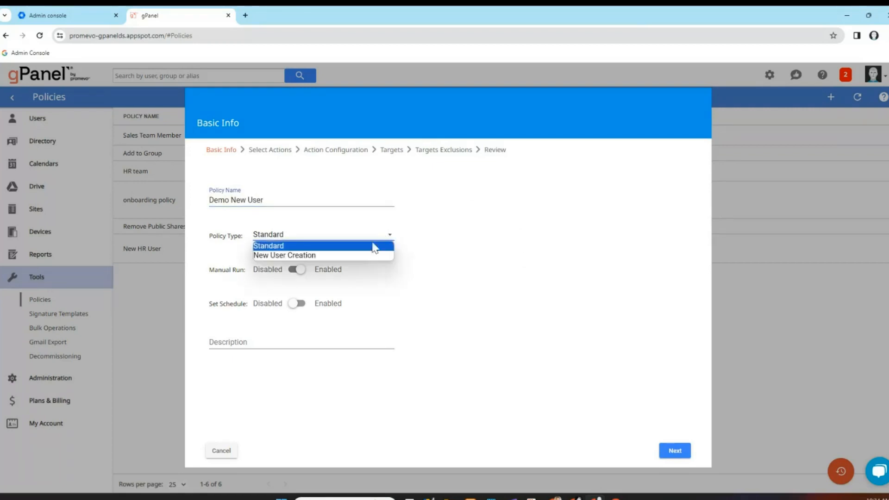
left_click(311, 256)
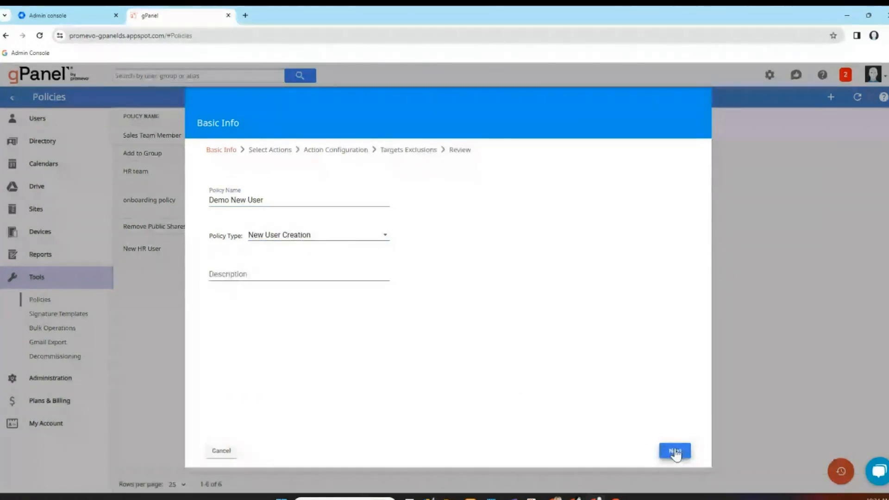
left_click(676, 452)
Add Add Delegate To Account, Create Gmail Filter and Create Gmail Label from Available Actions.
scroll(298, 283, "down", 1)
scroll(273, 338, "up", 2)
scroll(250, 300, "down", 2)
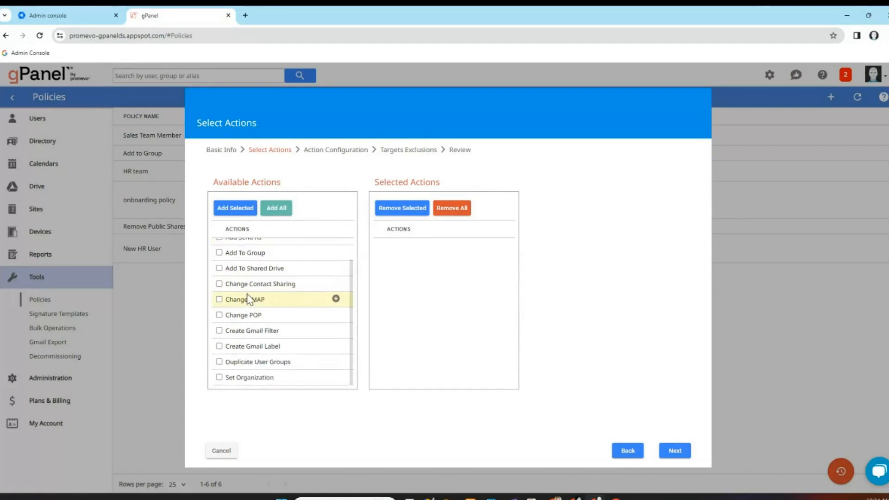
scroll(254, 312, "up", 2)
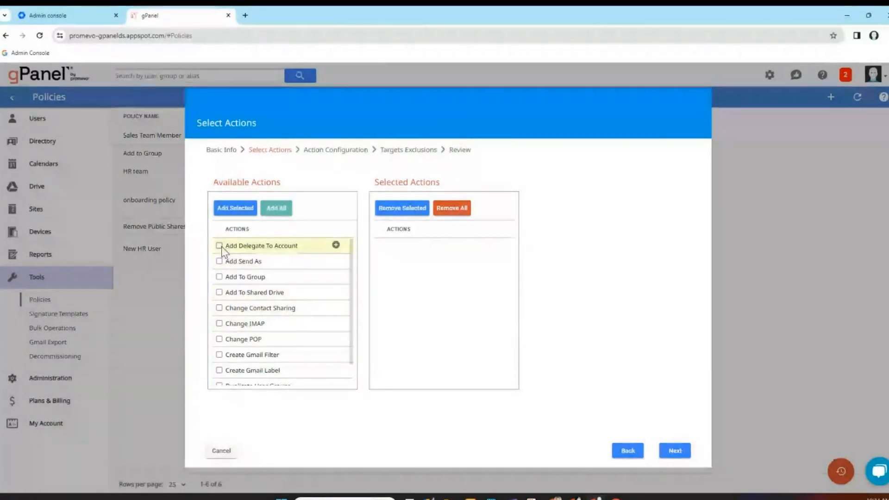
left_click(336, 245)
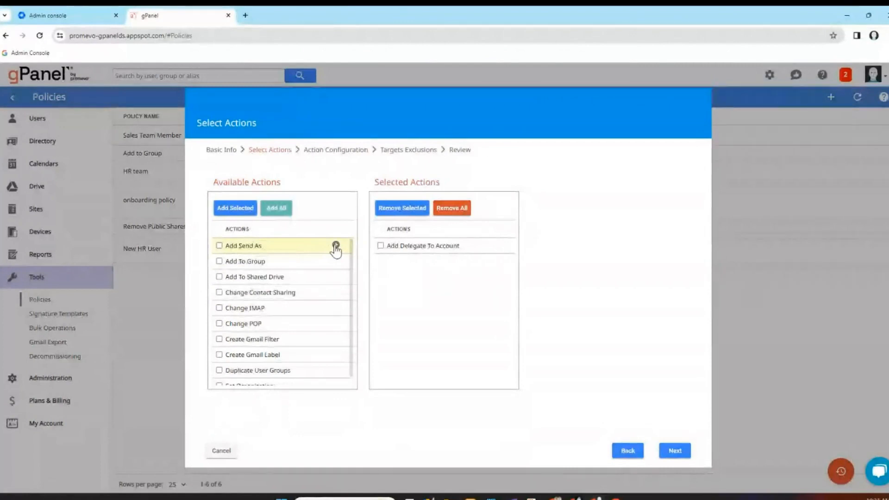
scroll(278, 296, "down", 1)
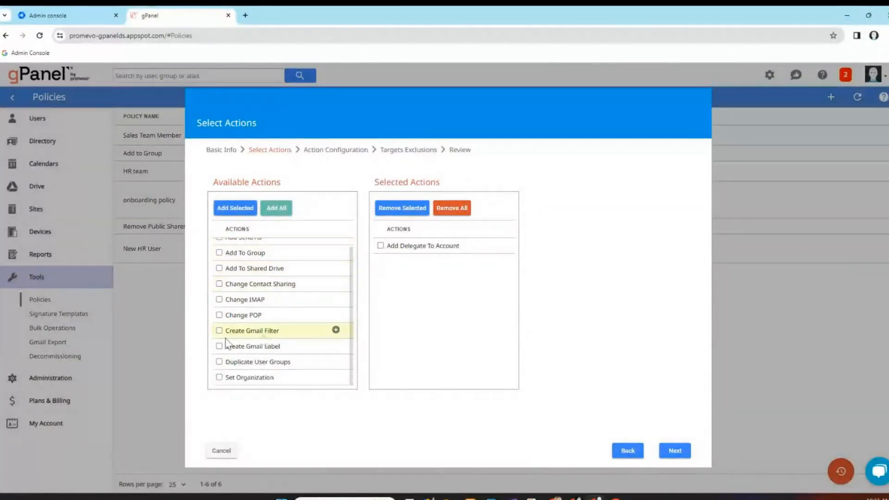
left_click(337, 331)
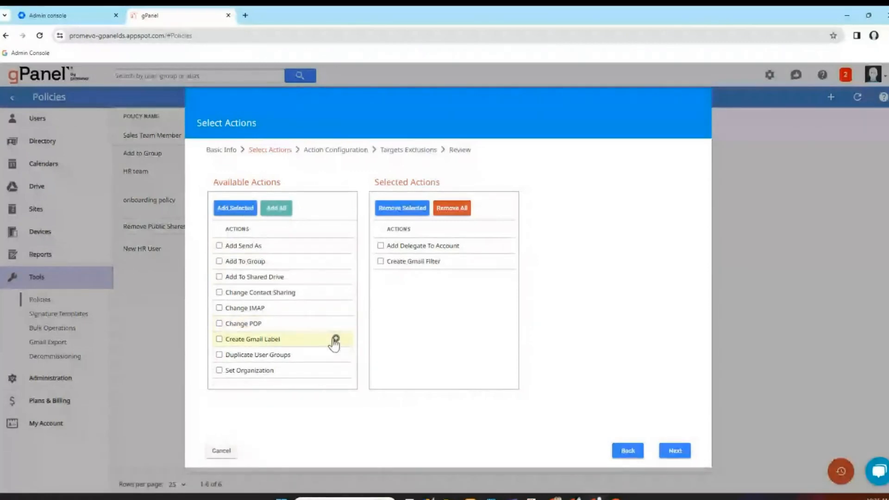
left_click(336, 338)
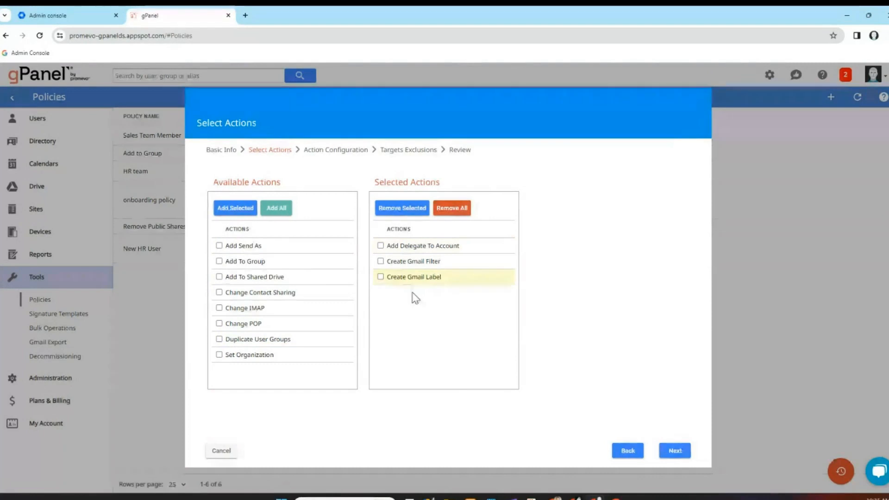
Set hrassistantgroup, found by searching groups for 'hr', as the Add Delegate To Account delegate.
left_click(674, 450)
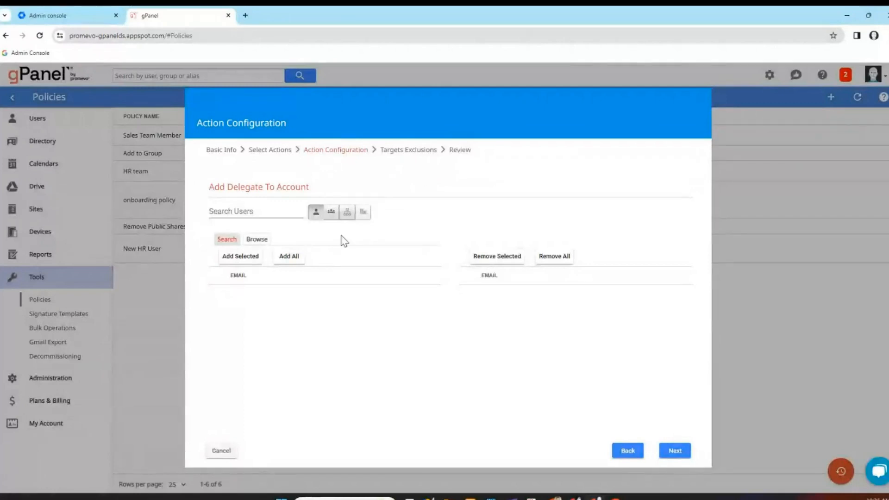
left_click(332, 213)
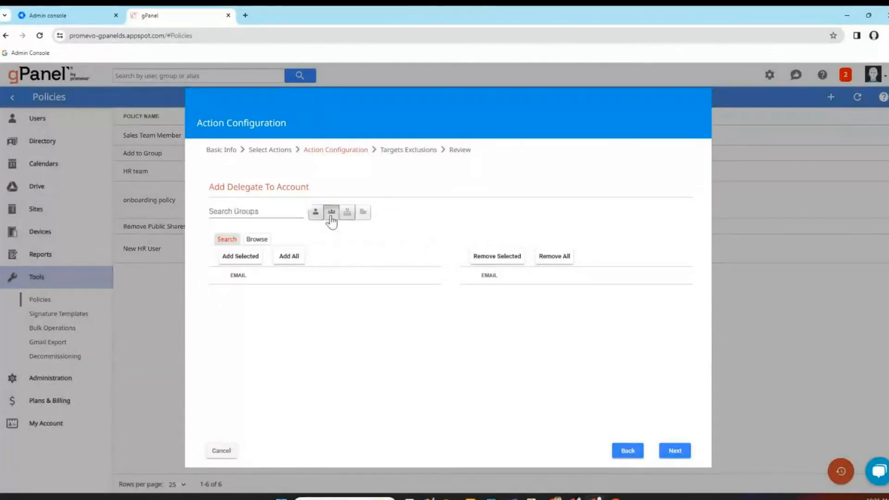
left_click(257, 239)
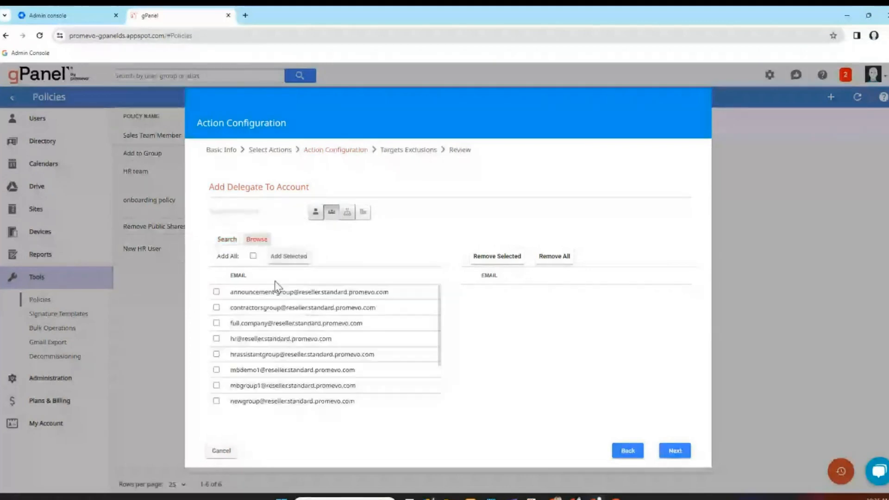
scroll(299, 356, "down", 1)
scroll(293, 342, "up", 1)
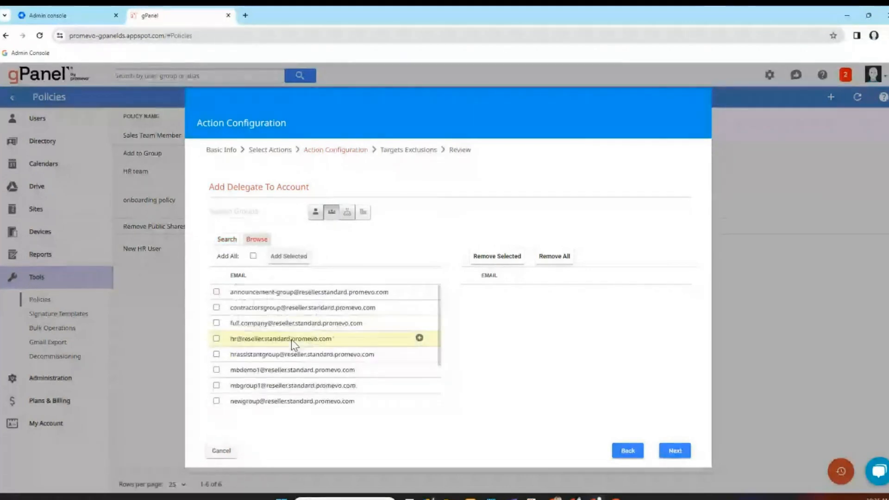
left_click(217, 354)
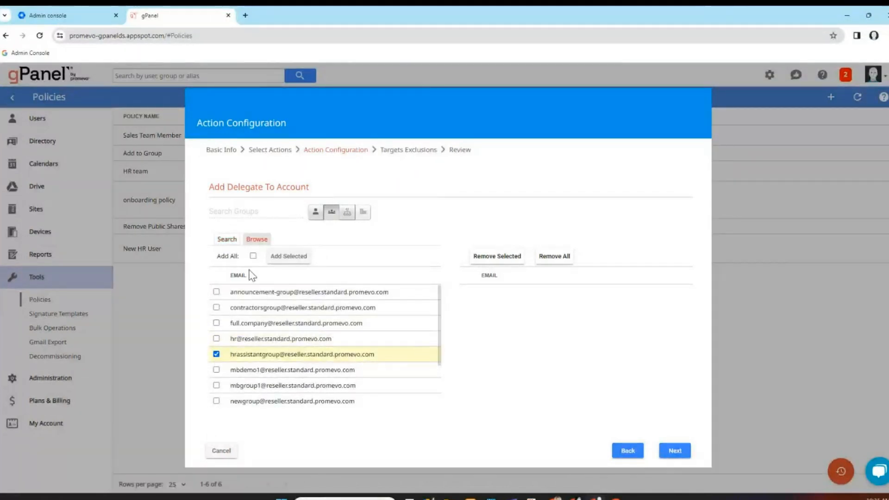
left_click(227, 239)
left_click(228, 211)
type("hr")
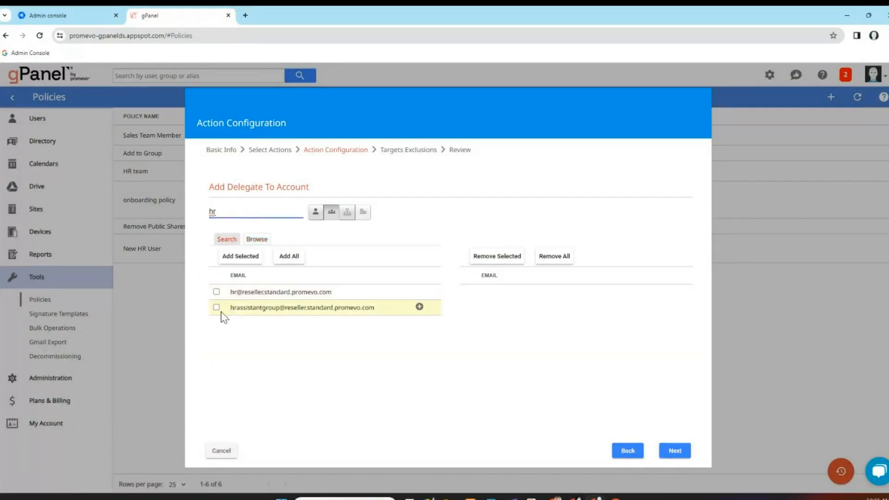
left_click(216, 307)
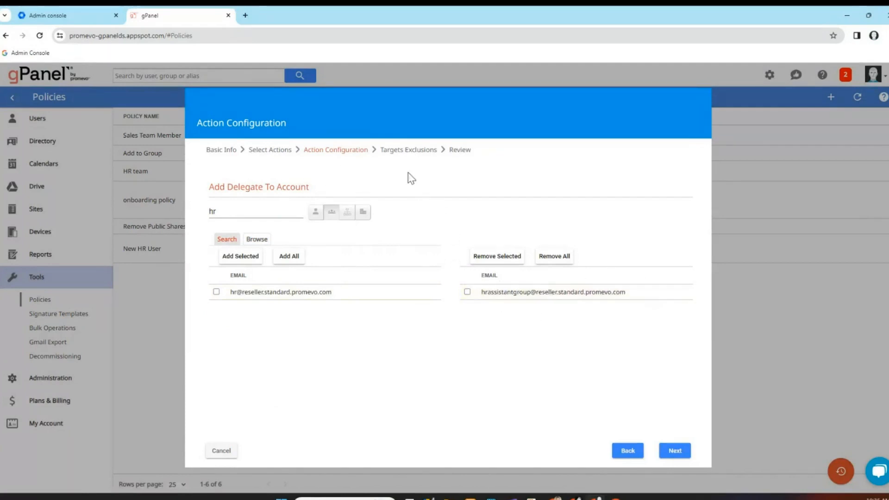
Set the Gmail filter's From field to the pasted HR assistant group address and turn on Star Email.
left_click(675, 451)
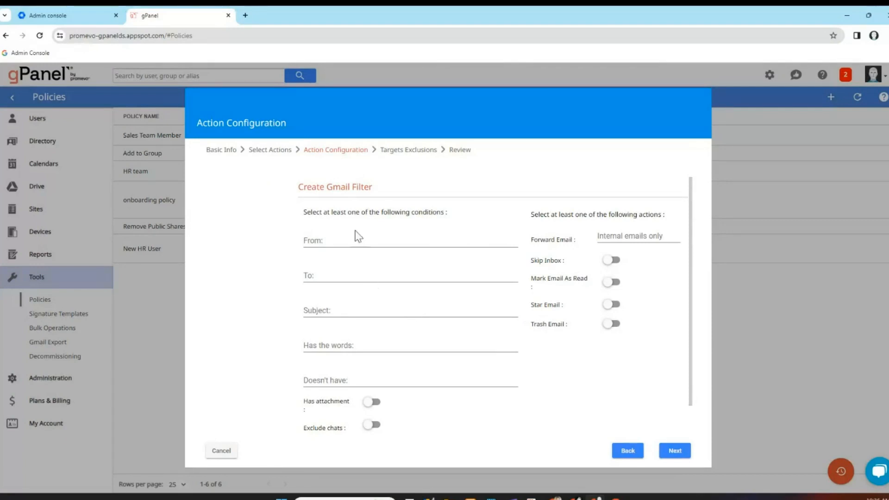
left_click(339, 242)
key("ctrl+v")
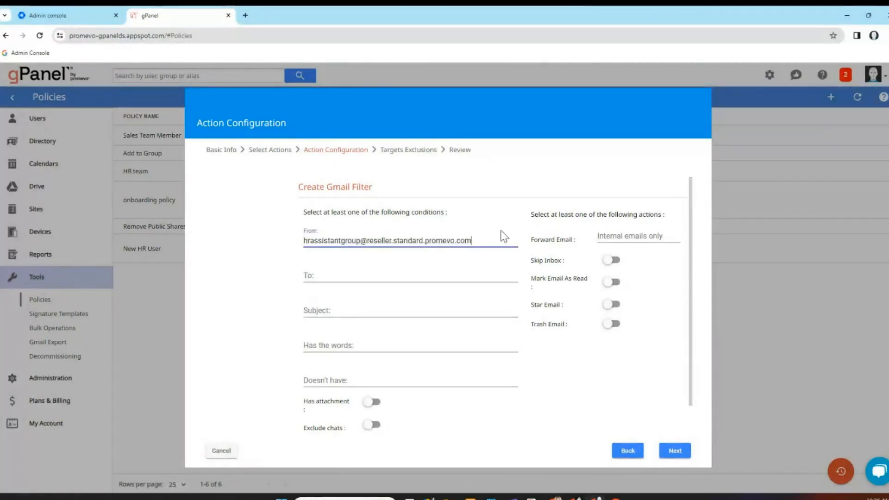
scroll(411, 290, "down", 1)
left_click(613, 262)
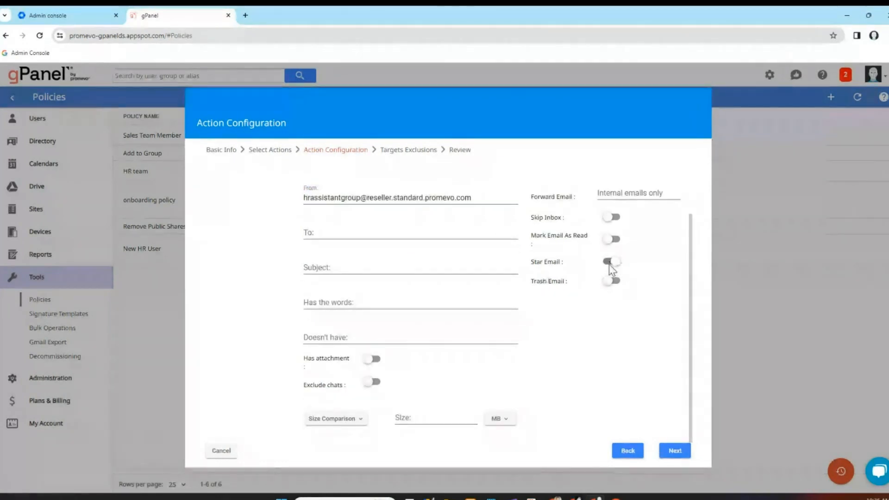
scroll(426, 340, "up", 1)
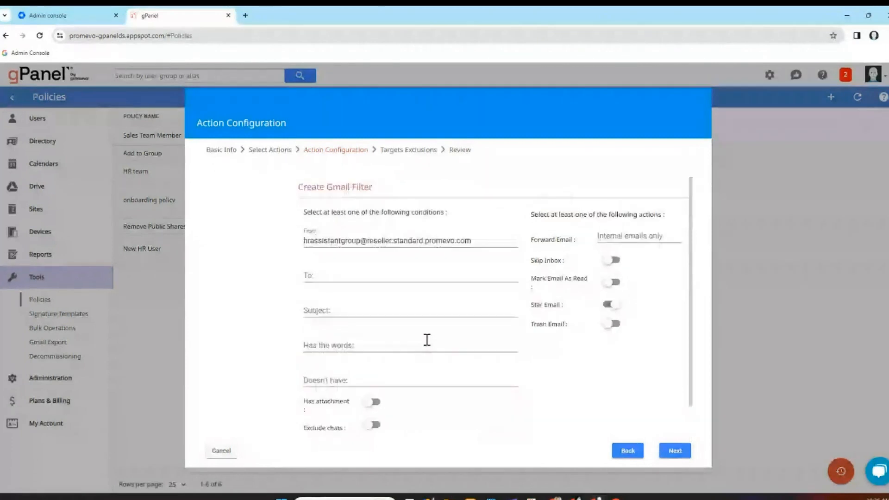
scroll(373, 246, "down", 1)
scroll(482, 304, "up", 1)
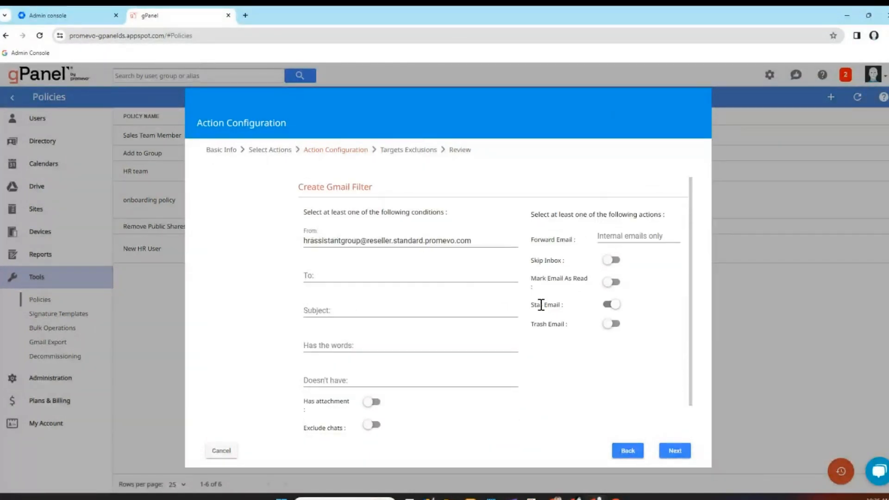
scroll(552, 322, "down", 1)
Add a 'Welcome' Gmail label to create, then advance to Targets Exclusions.
left_click(674, 453)
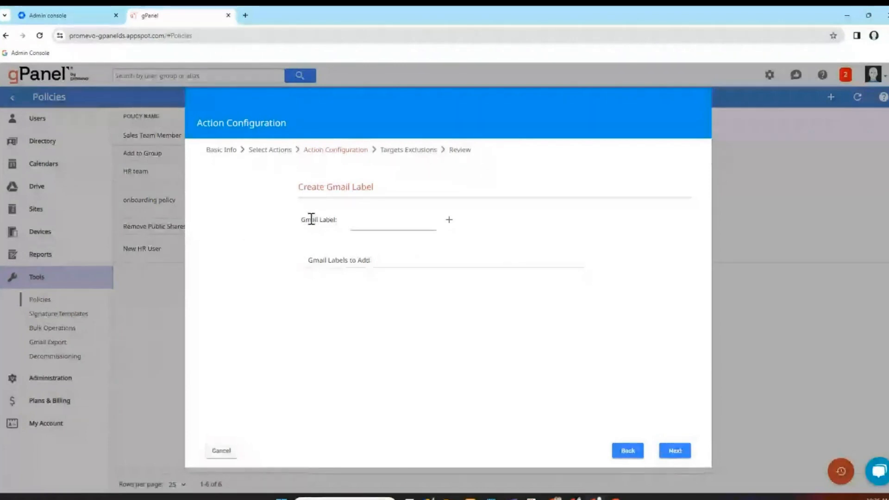
left_click(383, 224)
type("Welcome")
left_click(451, 229)
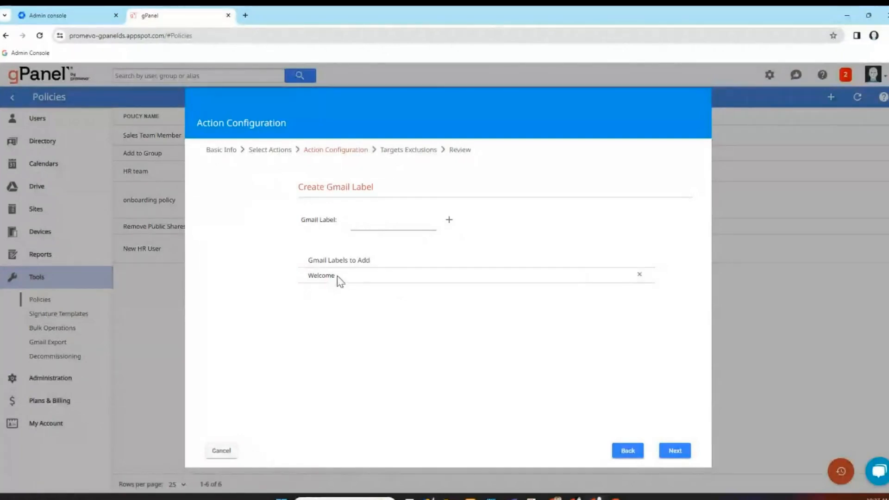
left_click(675, 452)
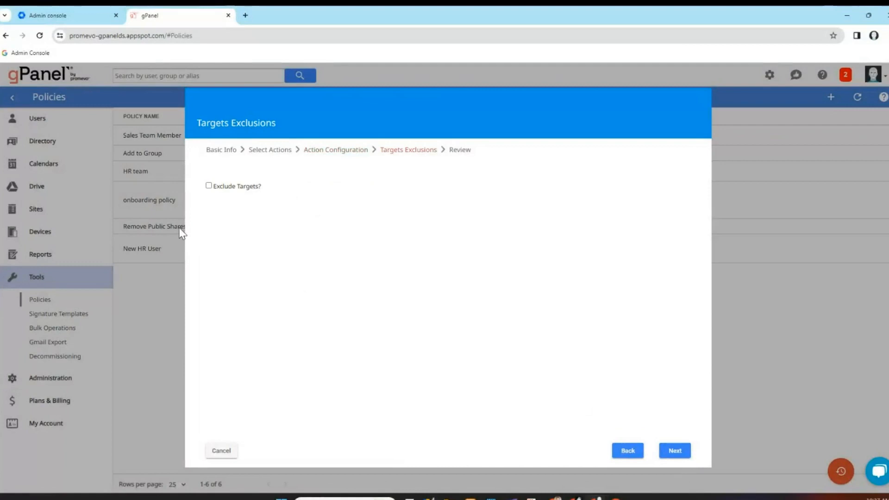
Leave target exclusions and completion email notifications off, and submit the Demo New User policy.
left_click(209, 186)
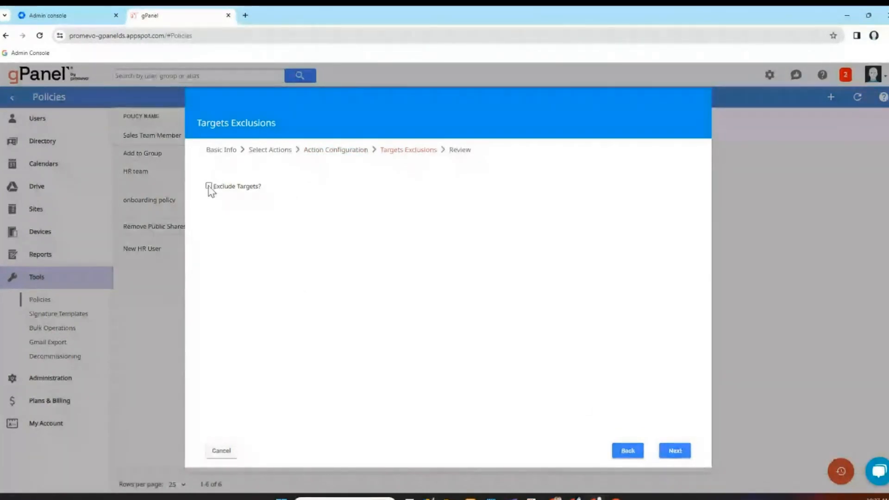
left_click(208, 186)
left_click(674, 451)
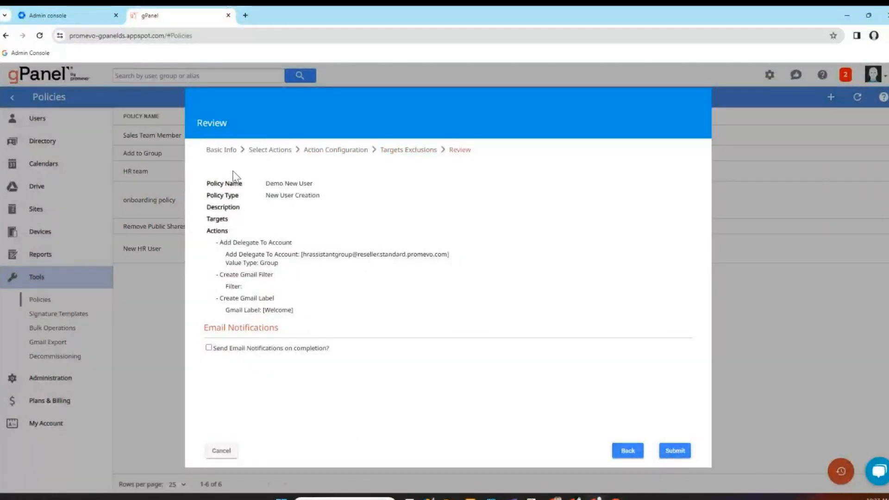
left_click(209, 348)
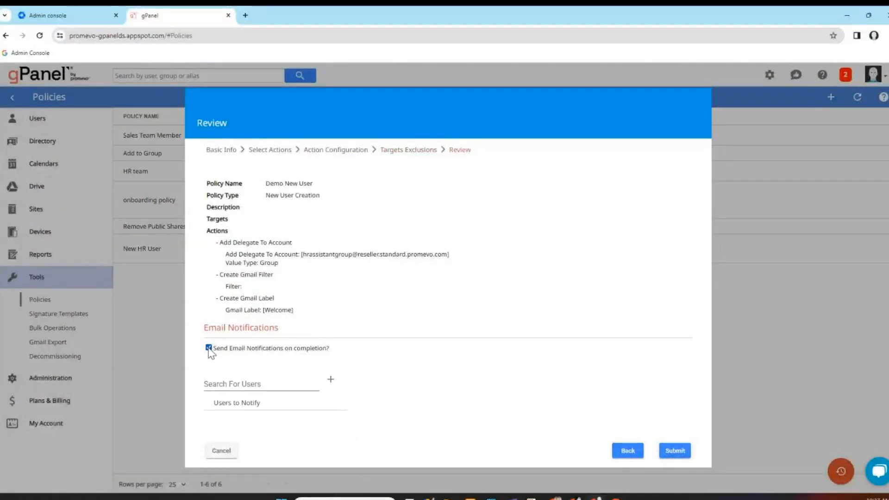
left_click(209, 348)
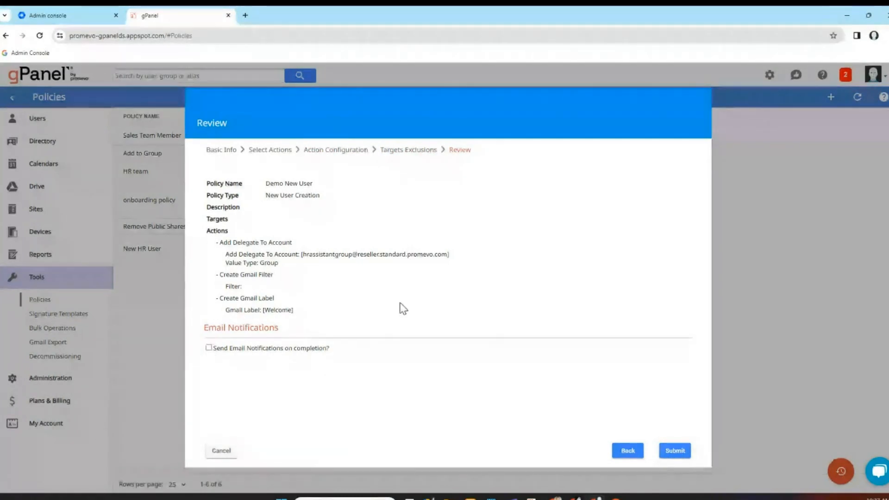
left_click(675, 451)
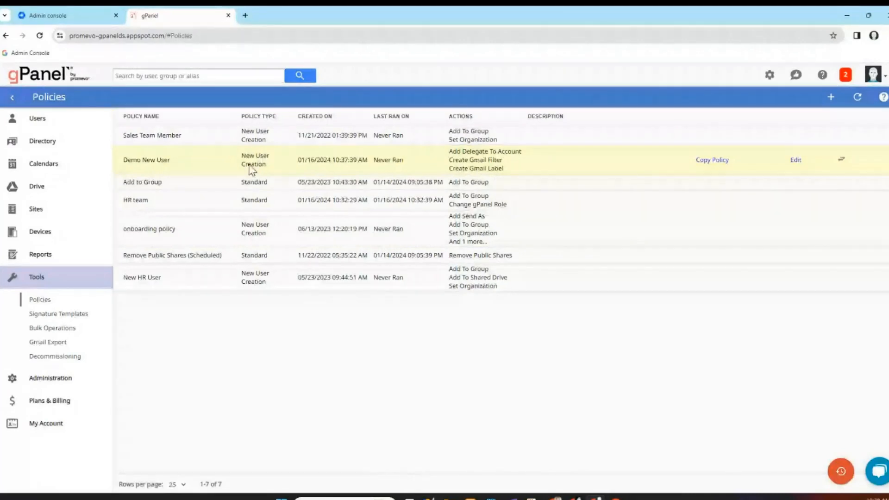
Start adding a new user under Users > User Management and enter the username.
left_click(50, 124)
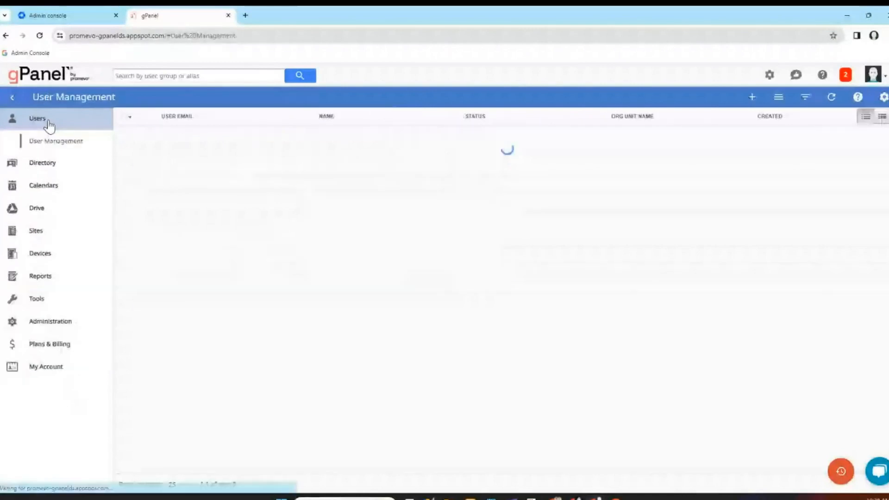
left_click(71, 146)
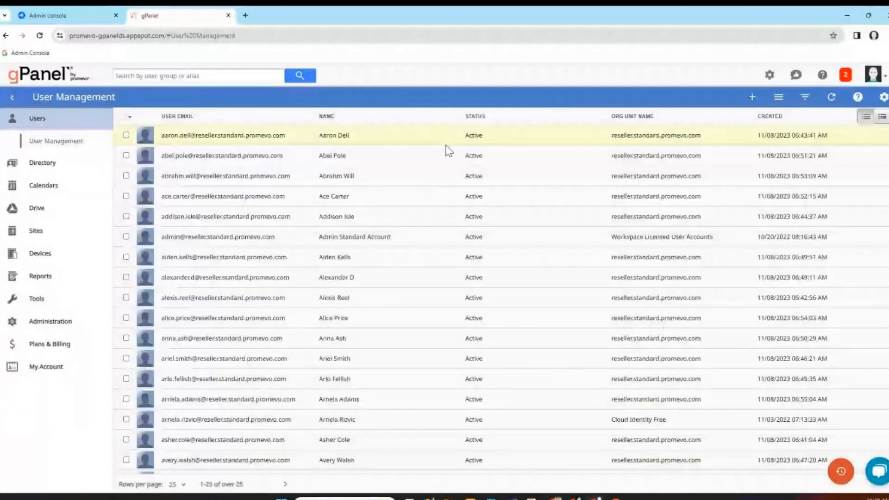
left_click(753, 98)
left_click(255, 195)
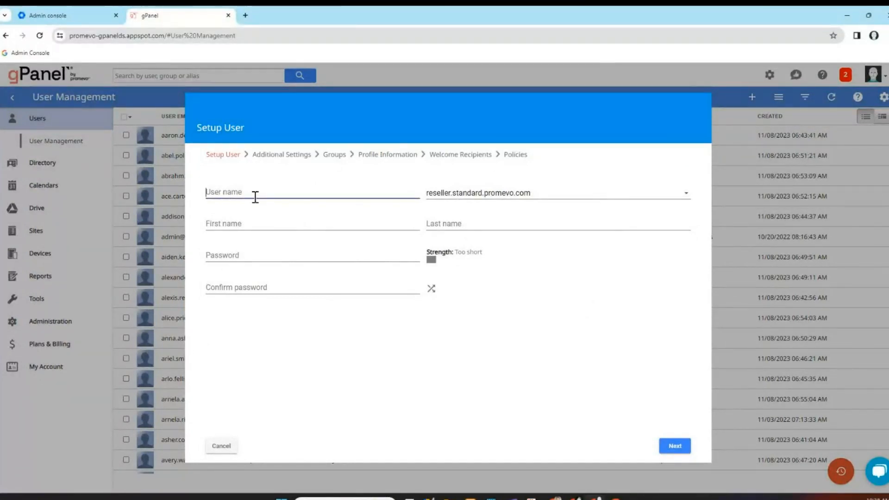
type("Bobby")
Enter first and last name, generate a strong password, and keep the top-level reseller.standard.promevo.com unit.
left_click(274, 224)
type("Bobby")
left_click(482, 223)
type("Smith")
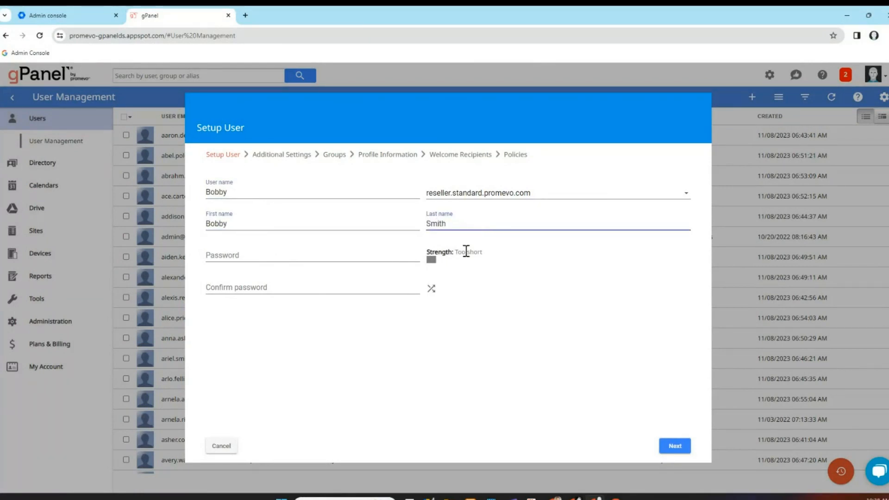
left_click(431, 289)
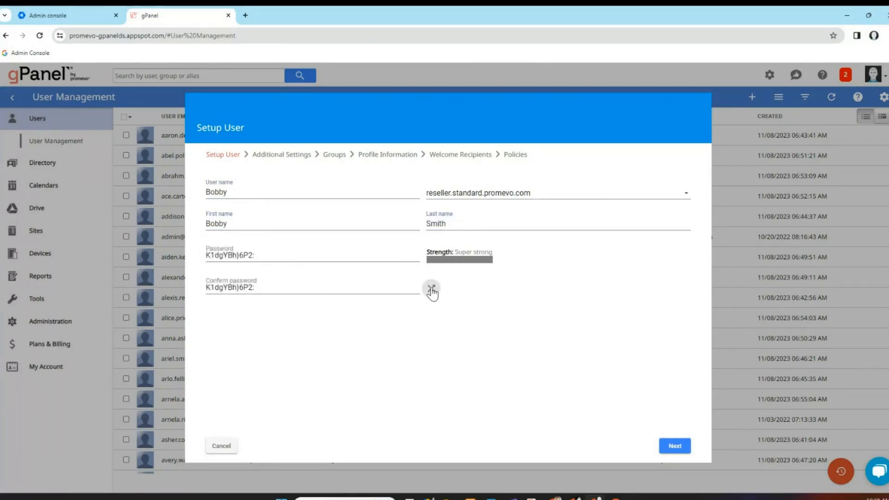
left_click(672, 450)
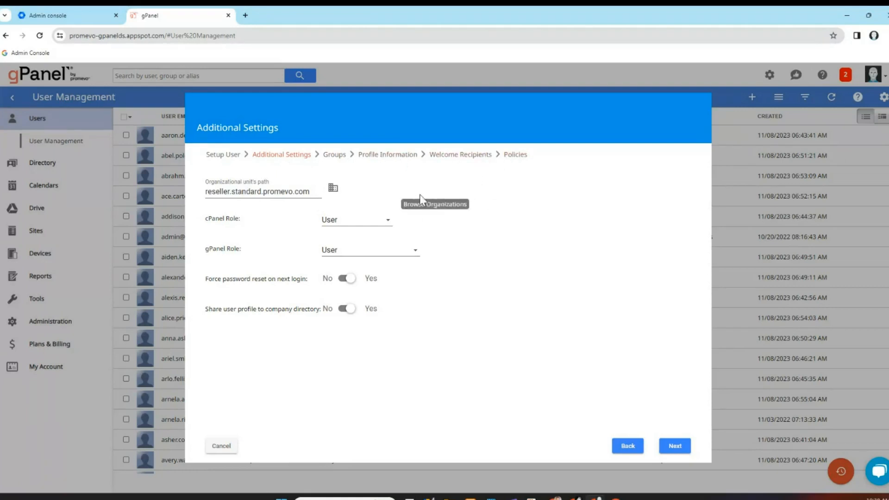
left_click(333, 189)
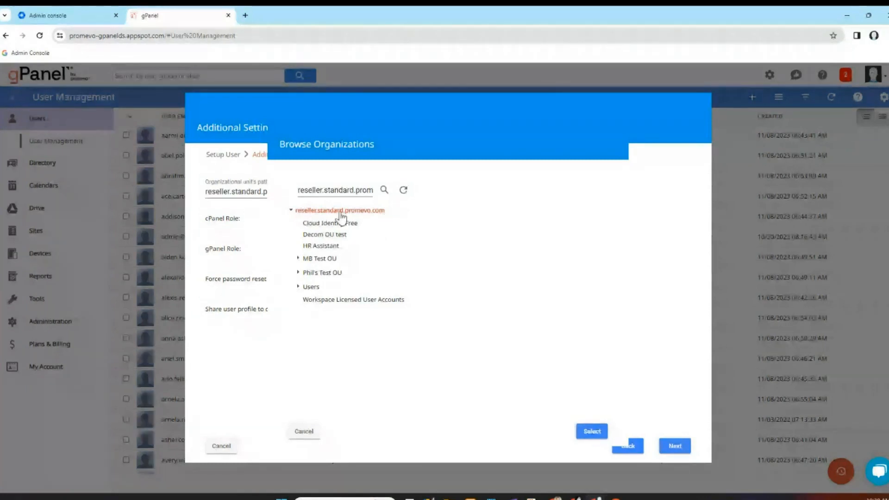
left_click(592, 431)
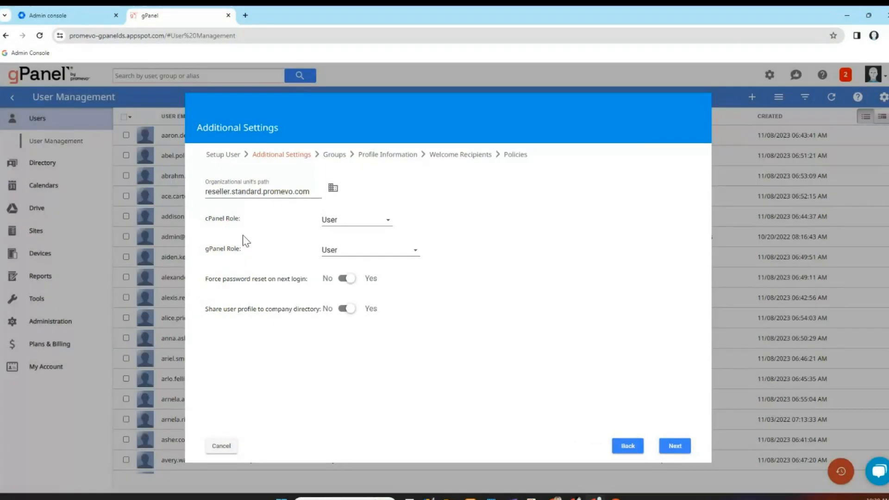
Keep the cPanel and gPanel roles as User and skip Groups with no groups added.
left_click(389, 221)
left_click(391, 224)
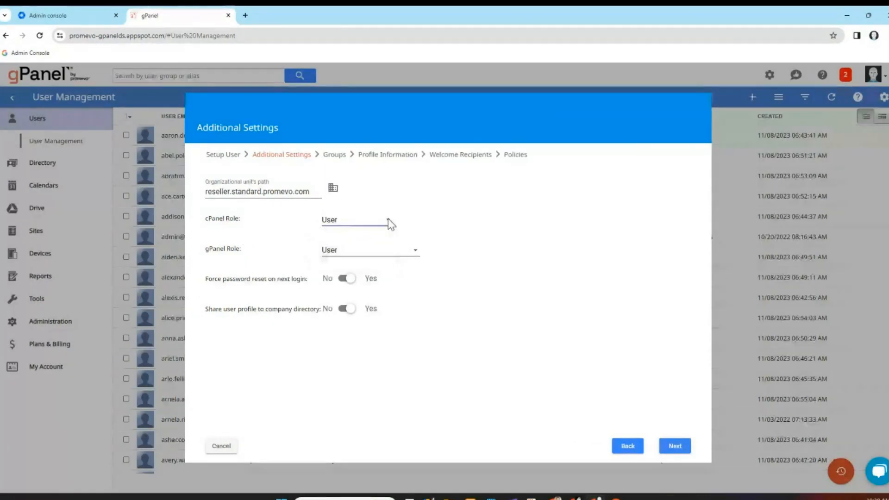
left_click(416, 252)
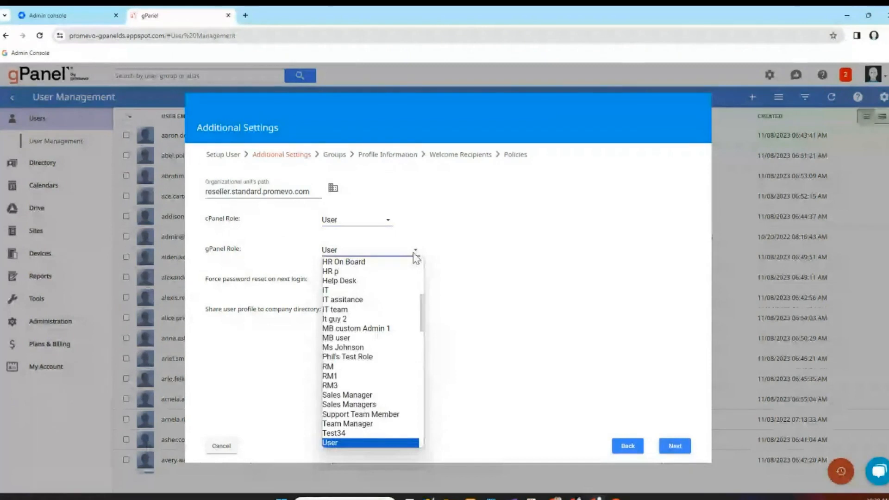
left_click(414, 254)
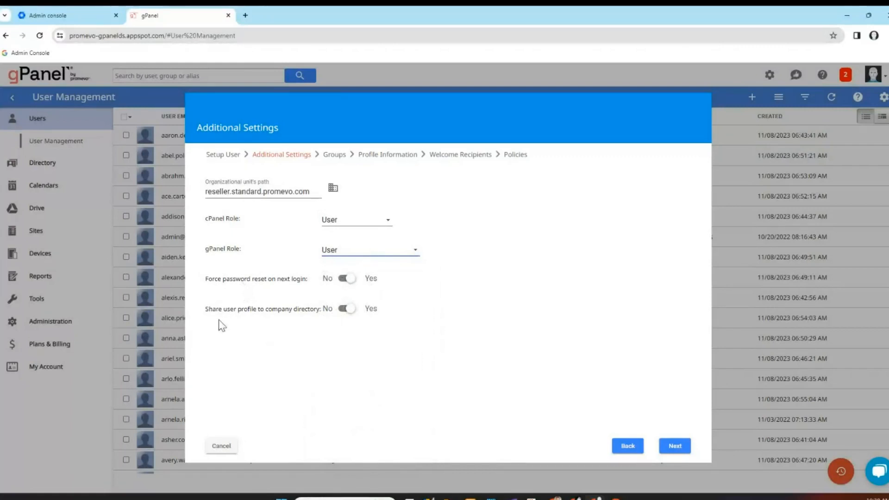
left_click(676, 447)
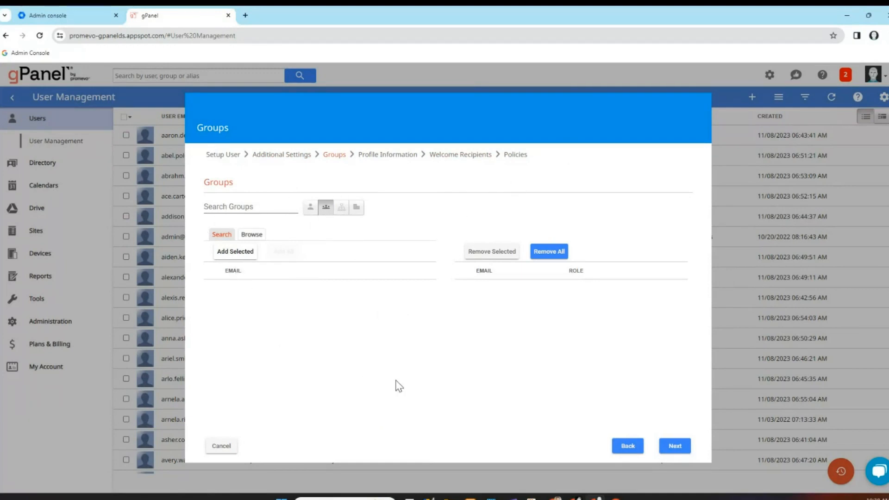
left_click(675, 446)
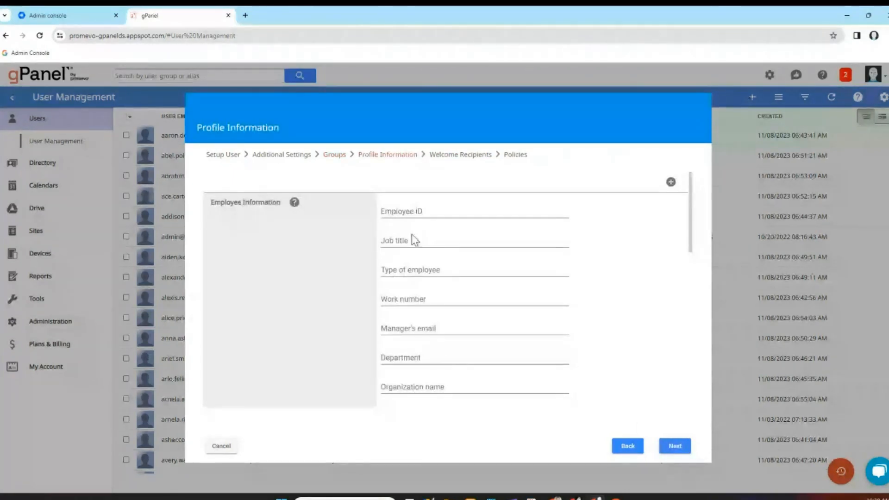
scroll(412, 287, "down", 10)
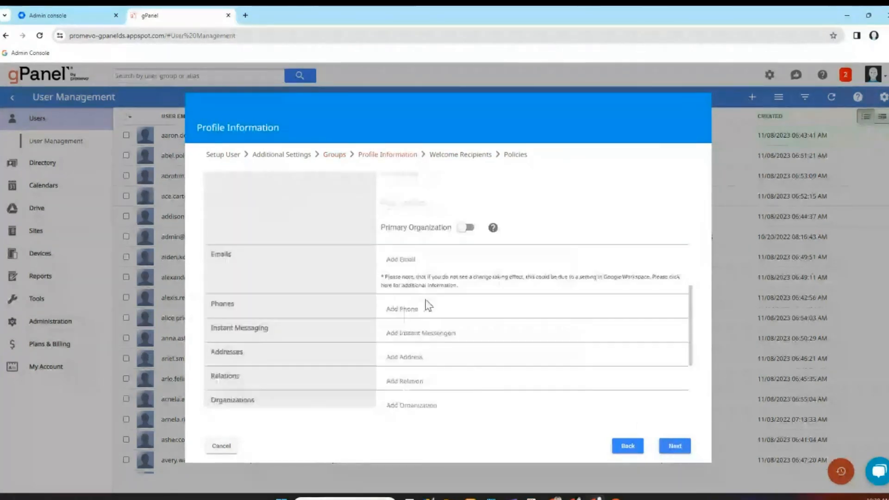
scroll(432, 309, "up", 10)
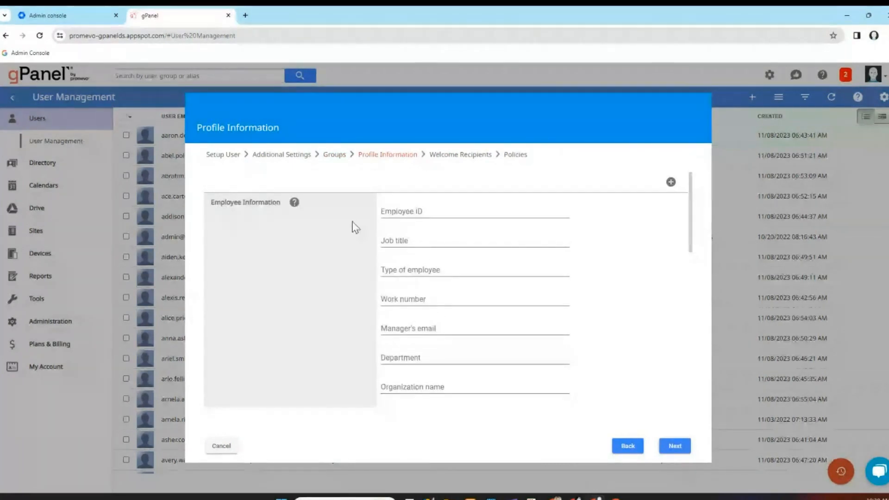
Turn on Send Welcome Email, keep the Default template, and move on to the Policies step.
left_click(675, 446)
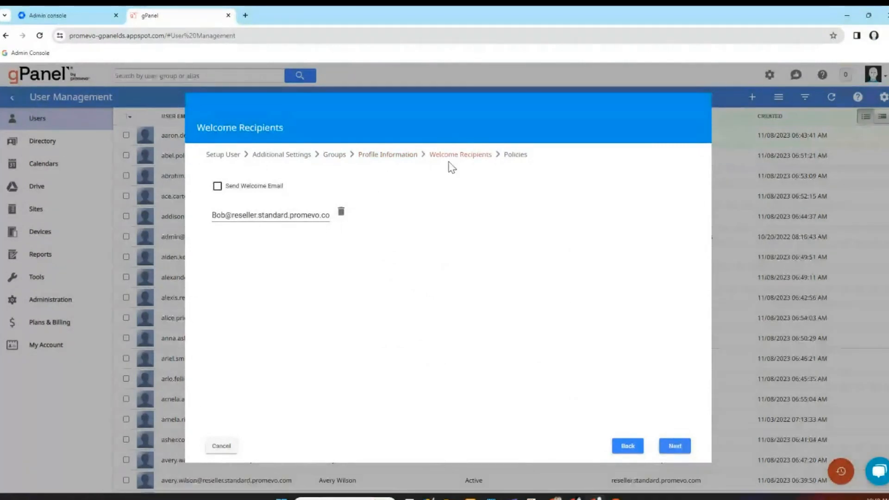
left_click(217, 187)
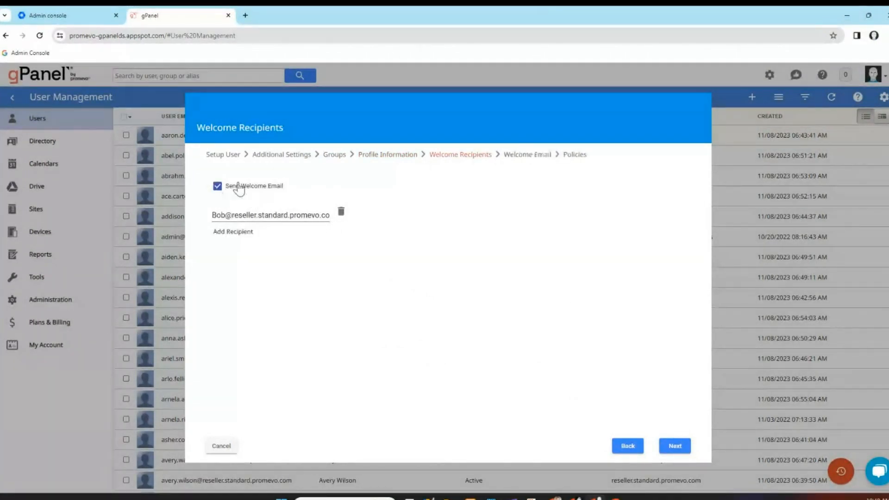
left_click(526, 155)
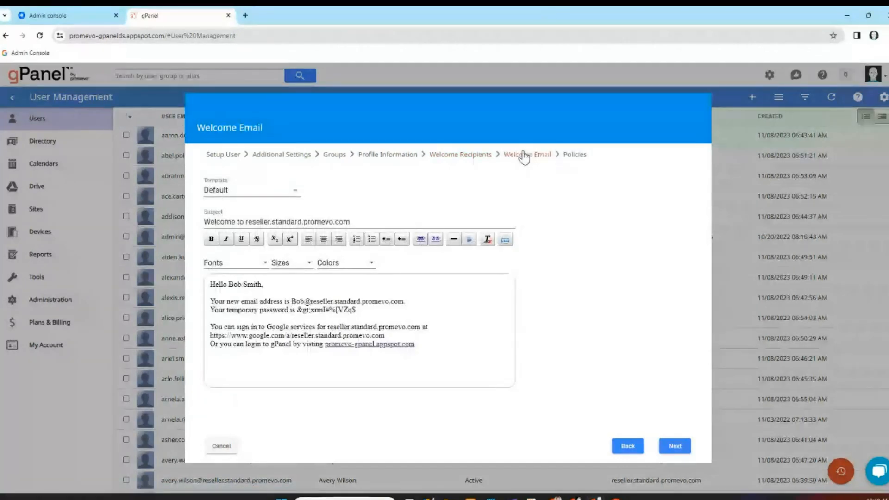
left_click(576, 156)
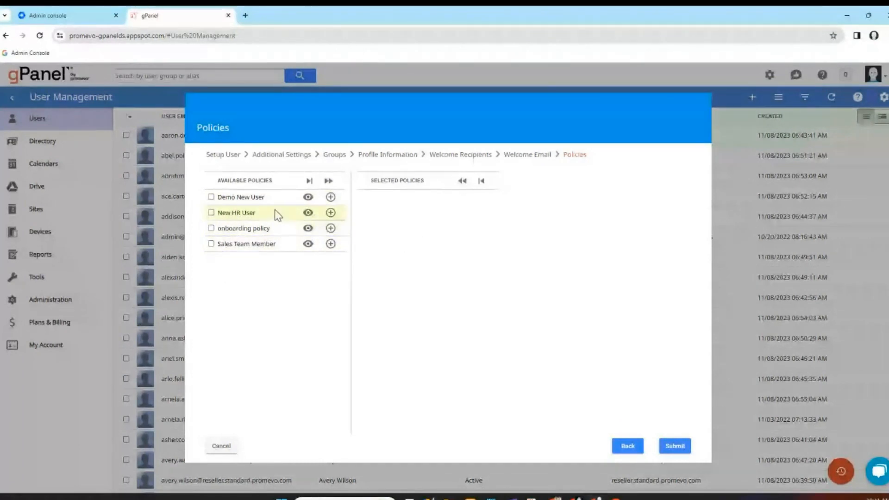
Preview the actions of the Demo New User and New HR User policies.
left_click(308, 198)
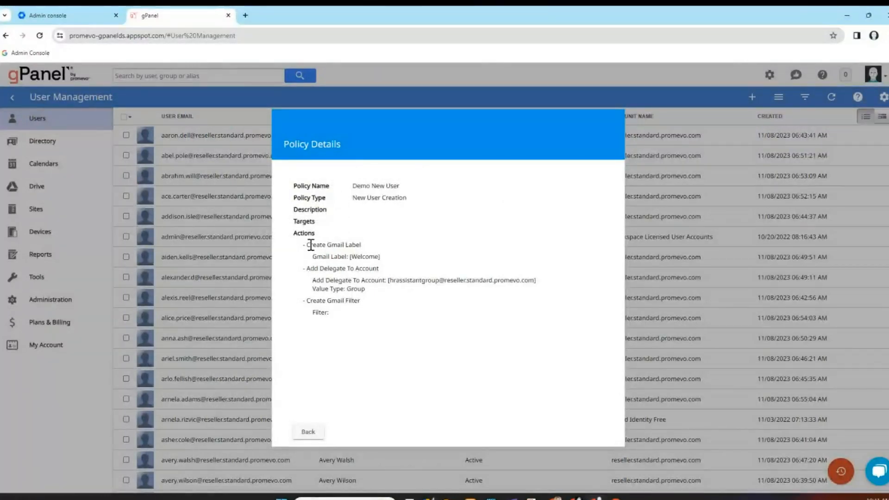
left_click_drag(309, 244, 353, 316)
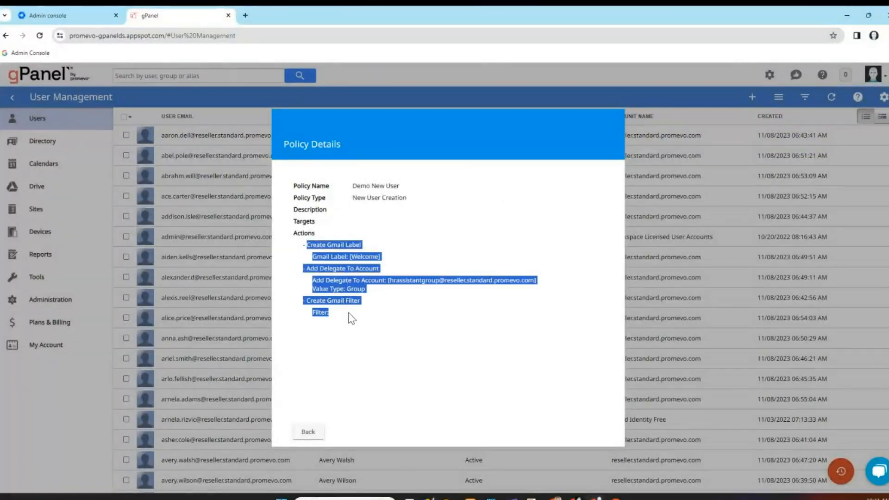
left_click(351, 322)
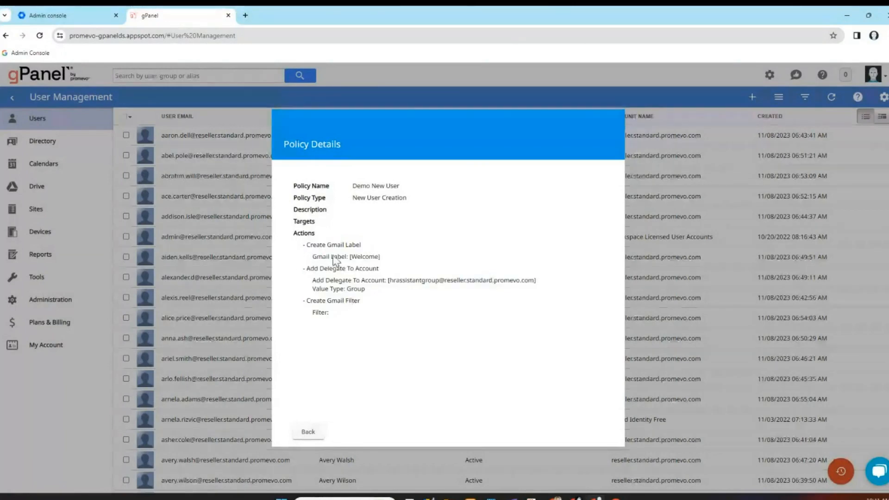
left_click(308, 432)
left_click(308, 213)
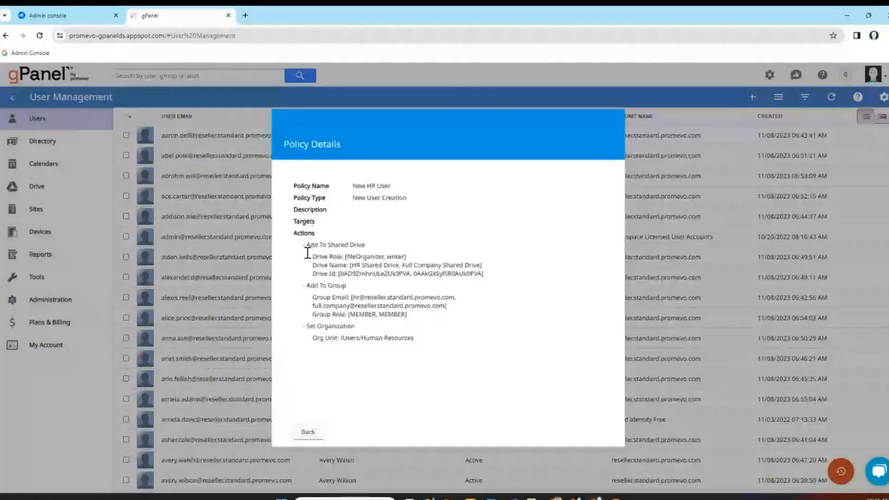
left_click(307, 433)
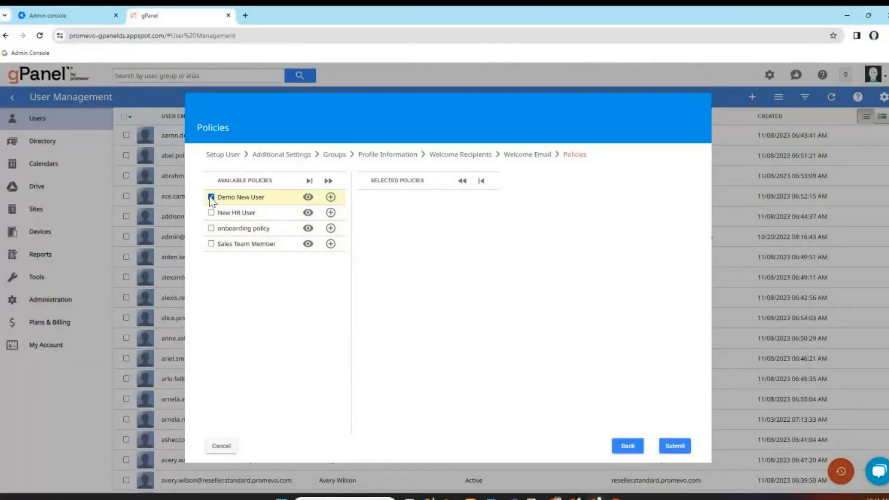
Select only the Demo New User policy and submit the new user.
left_click(310, 182)
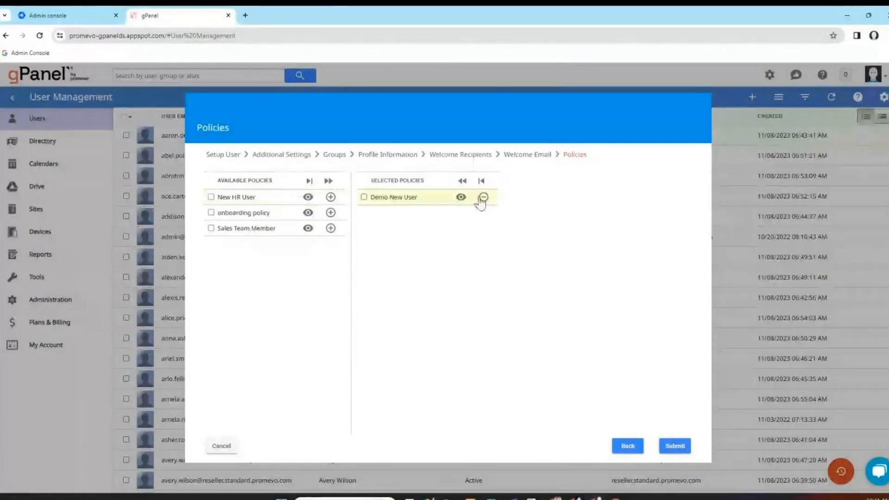
left_click(482, 199)
left_click(331, 198)
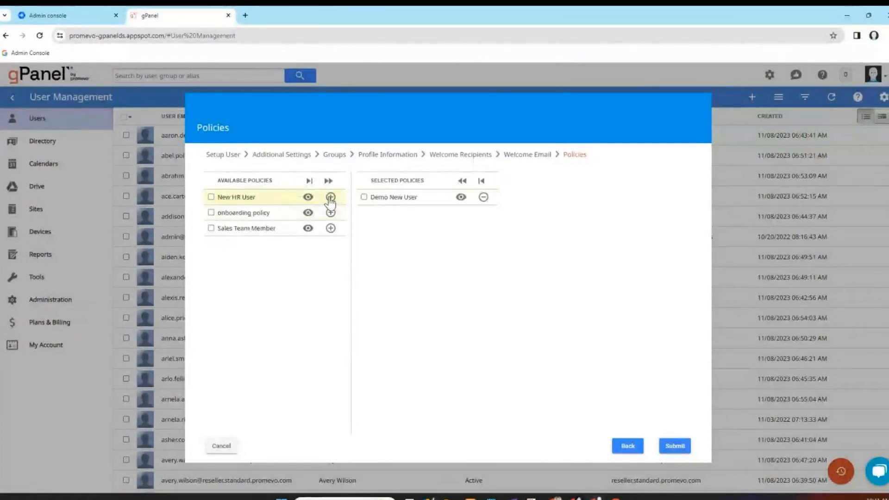
left_click(483, 199)
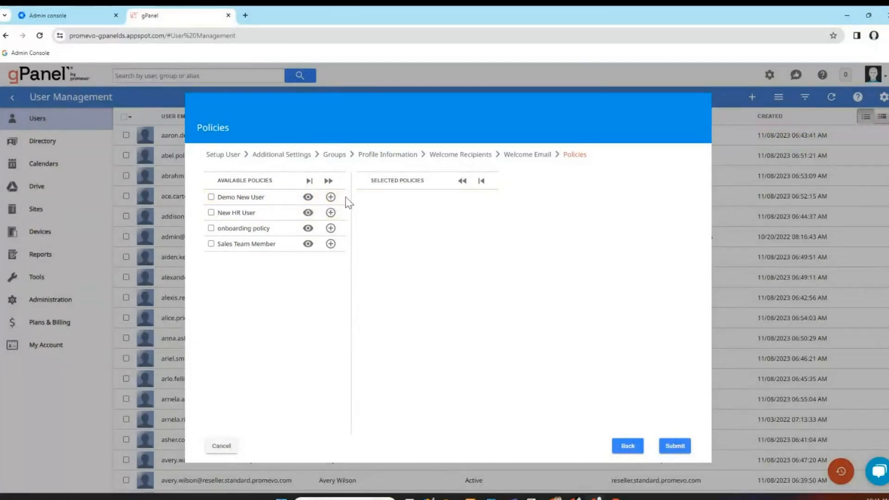
left_click(329, 181)
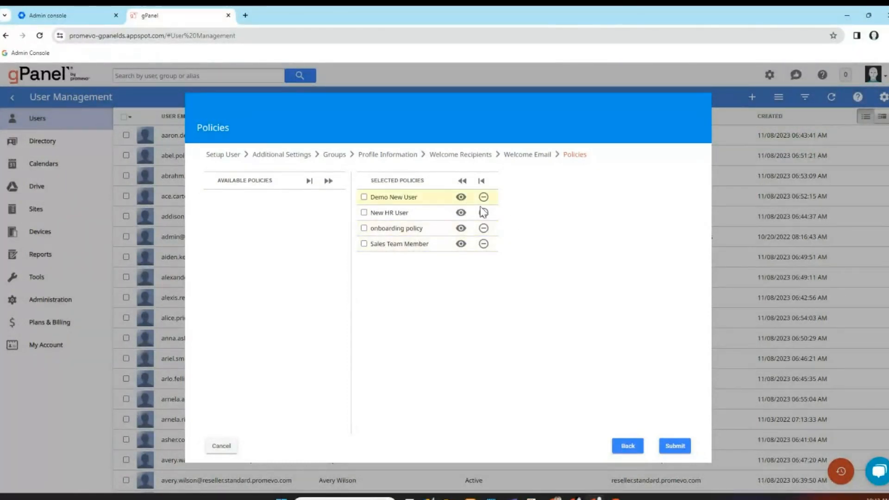
left_click(463, 181)
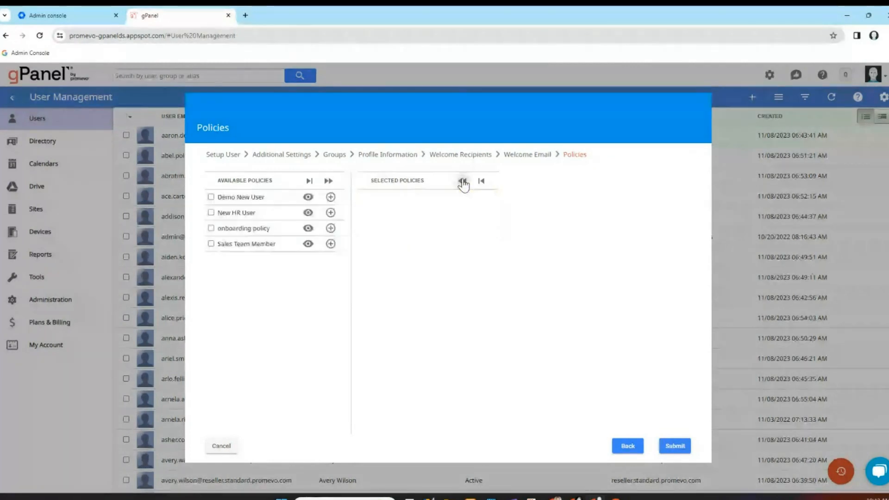
left_click(212, 198)
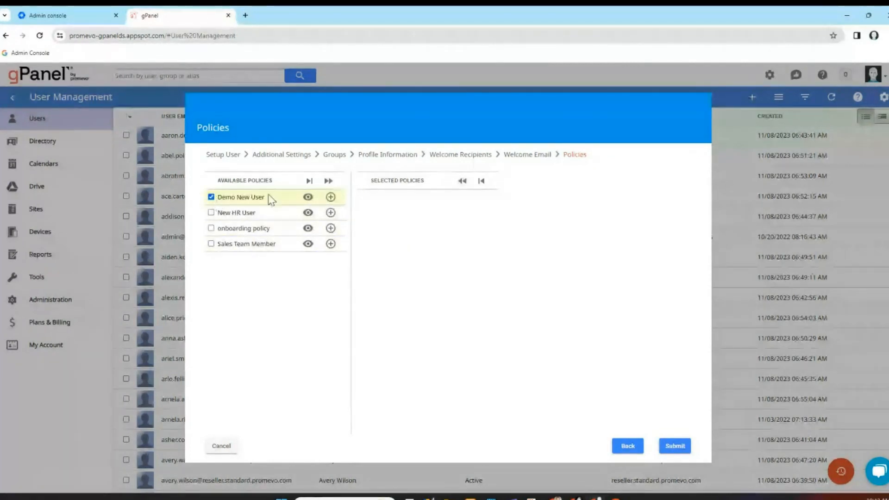
left_click(309, 182)
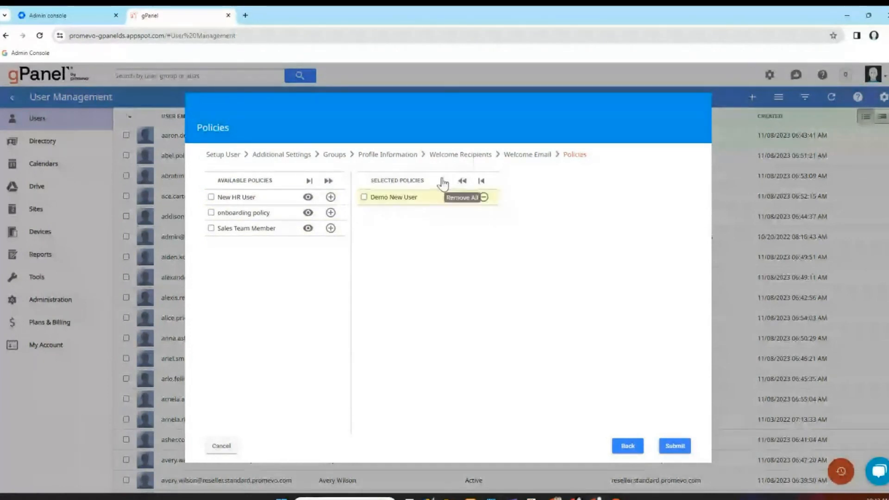
left_click(675, 446)
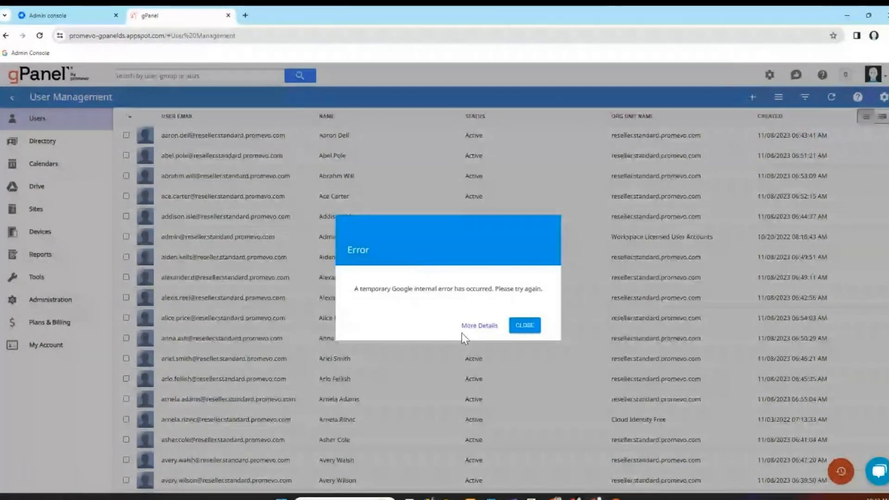
Dismiss the temporary Google internal error dialog with CLOSE.
left_click(525, 326)
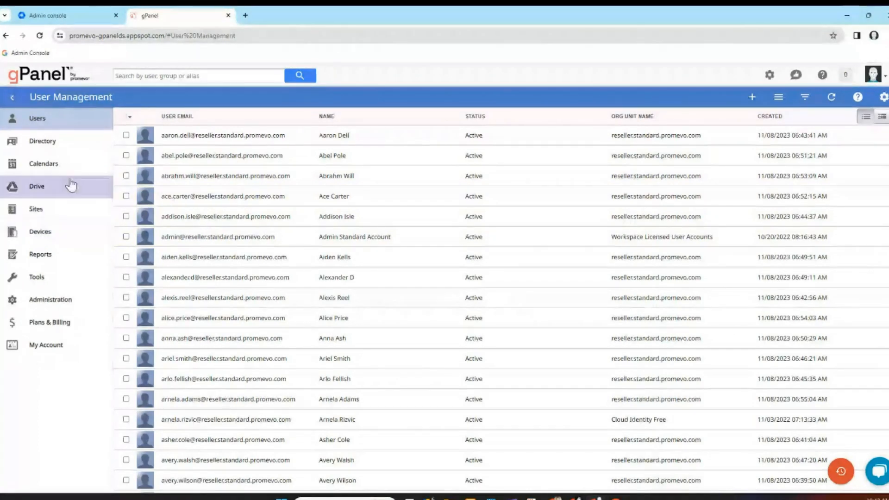
Go to Tools > Policies to show the seven policies, including HR team.
left_click(56, 277)
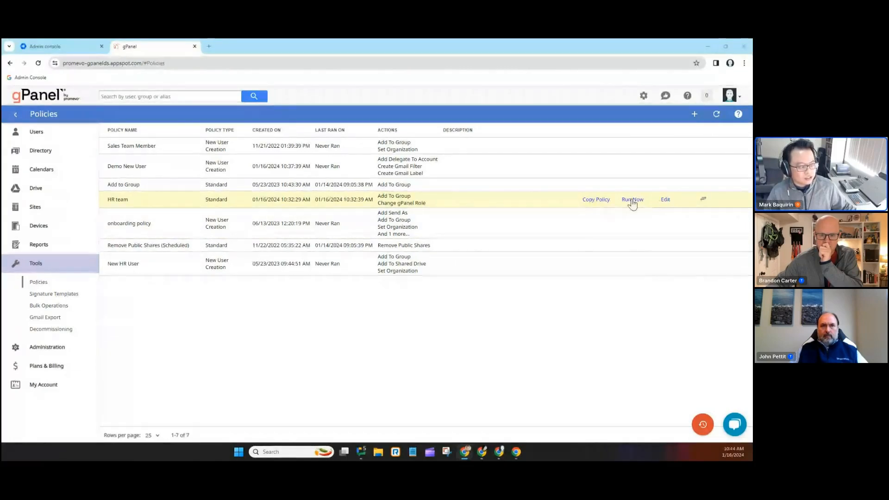
left_click(665, 201)
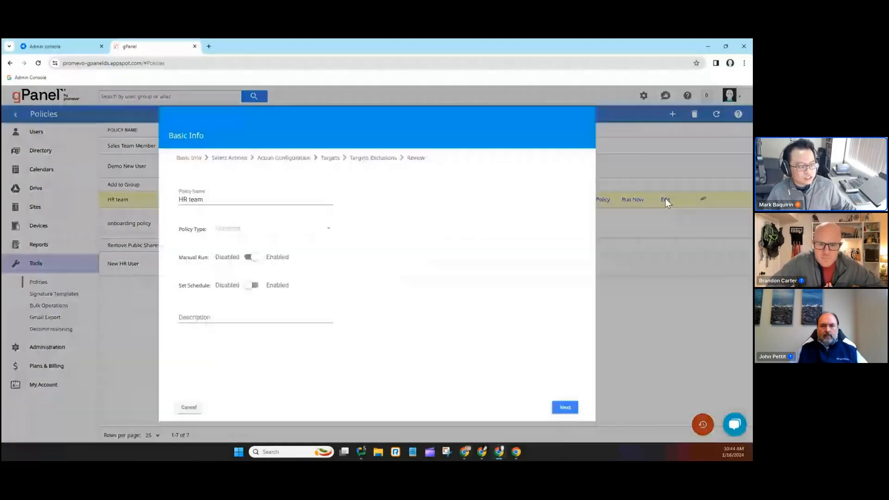
left_click(329, 158)
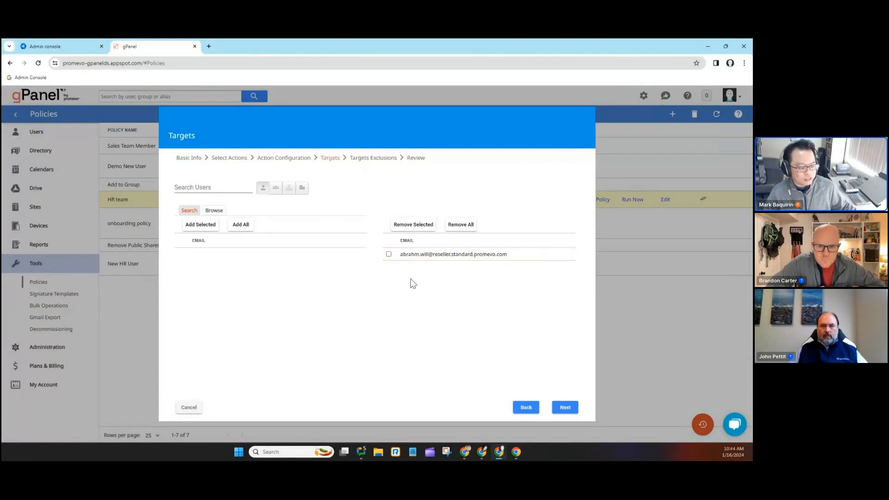
left_click(186, 407)
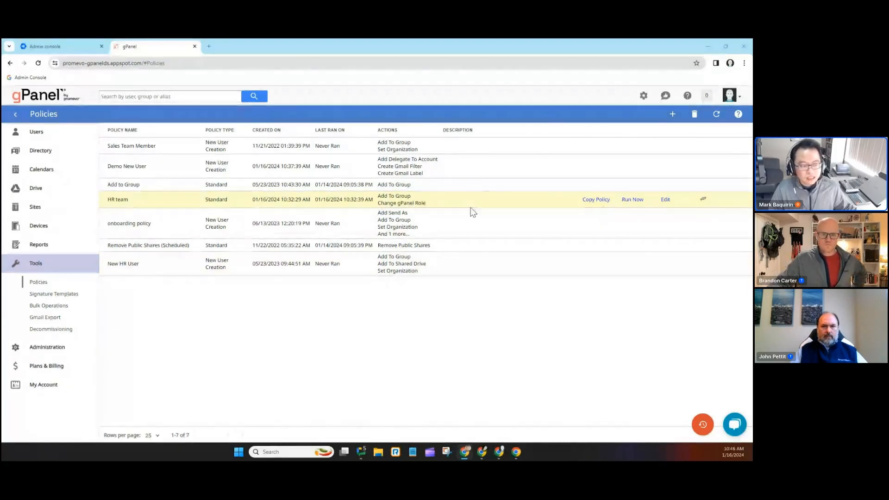
left_click(666, 200)
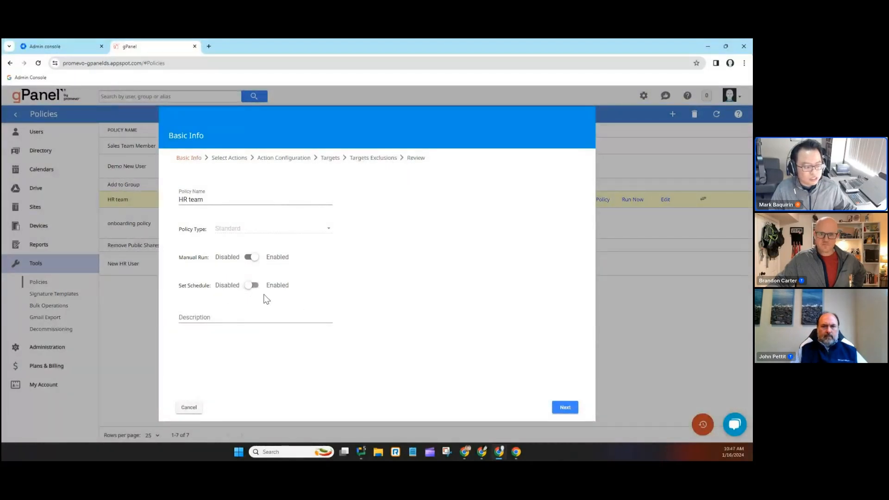
left_click(252, 286)
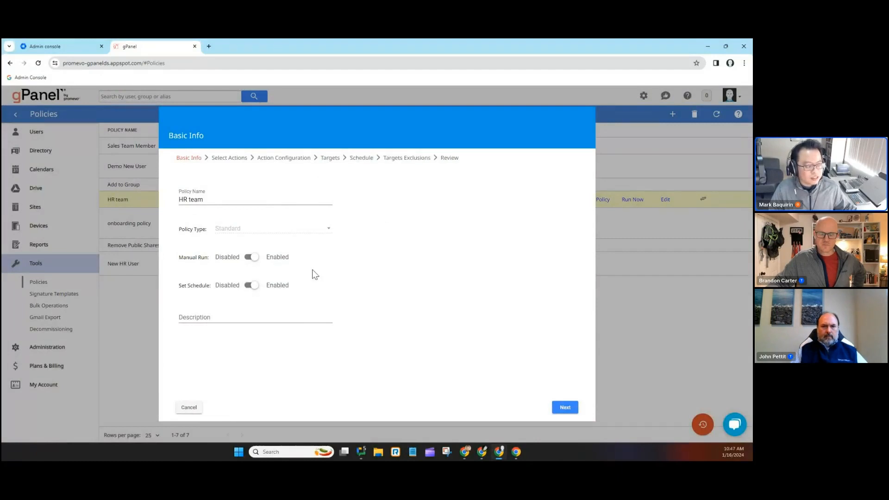
left_click(357, 161)
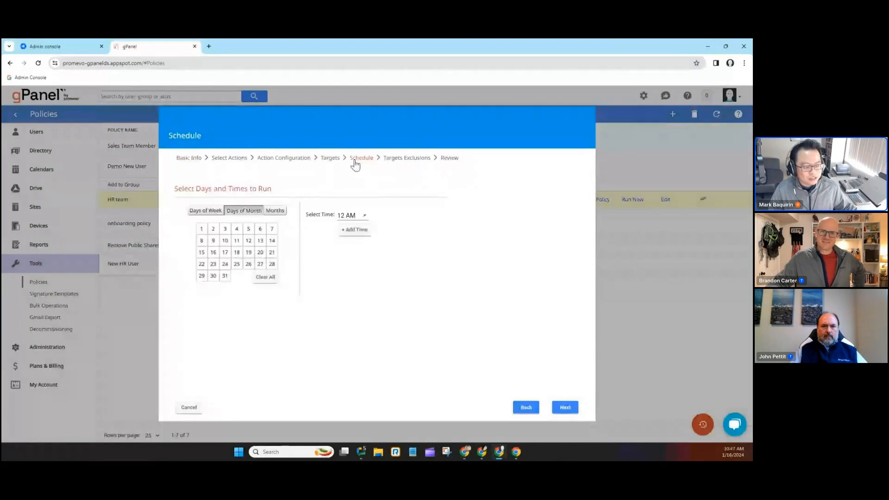
left_click(213, 211)
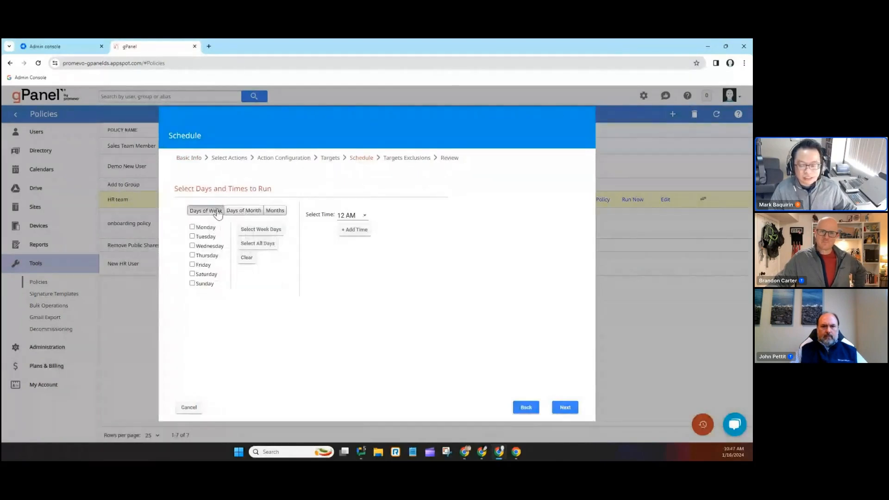
left_click(192, 227)
left_click(192, 236)
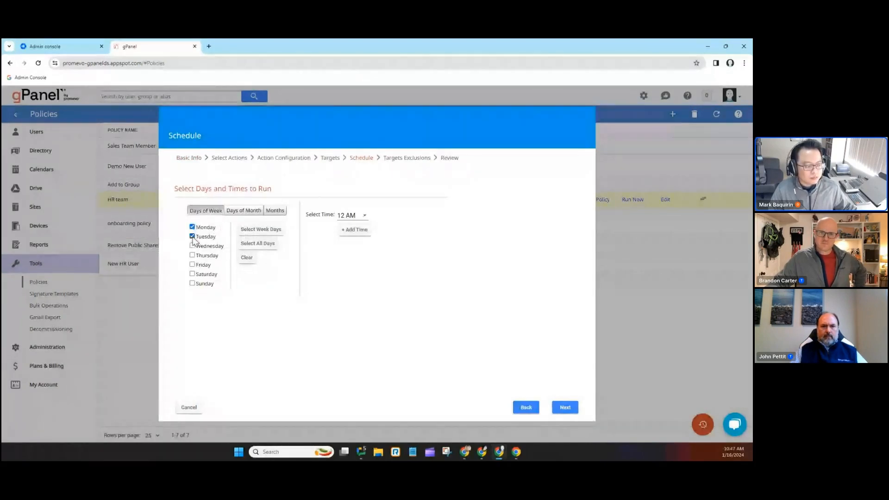
left_click(363, 216)
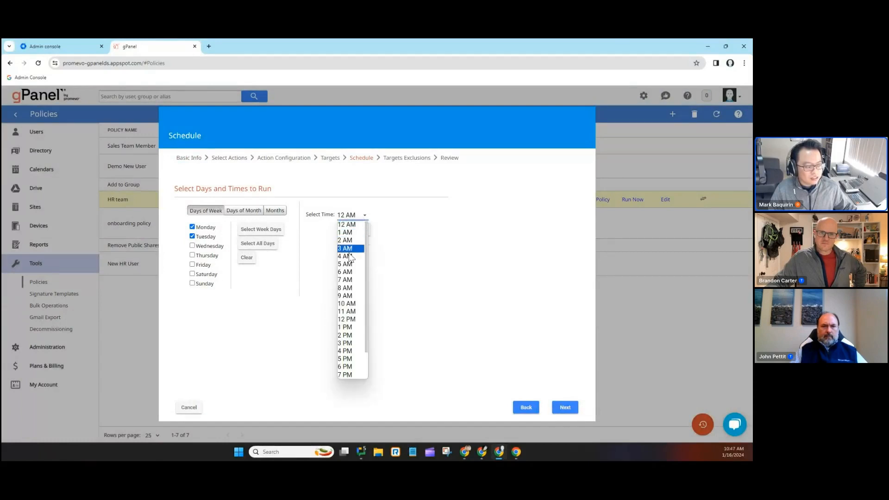
left_click(353, 288)
left_click(365, 215)
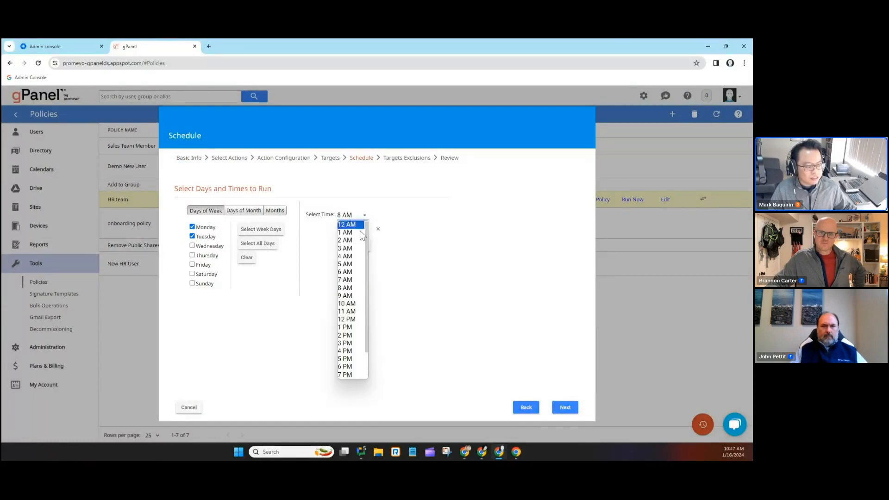
left_click(356, 329)
left_click(363, 251)
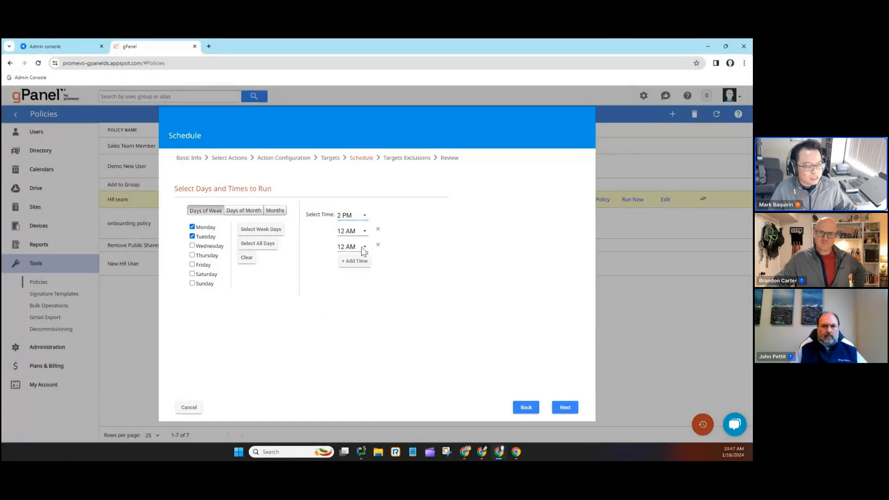
left_click(366, 216)
left_click(359, 357)
left_click(363, 262)
left_click(364, 262)
left_click(354, 315)
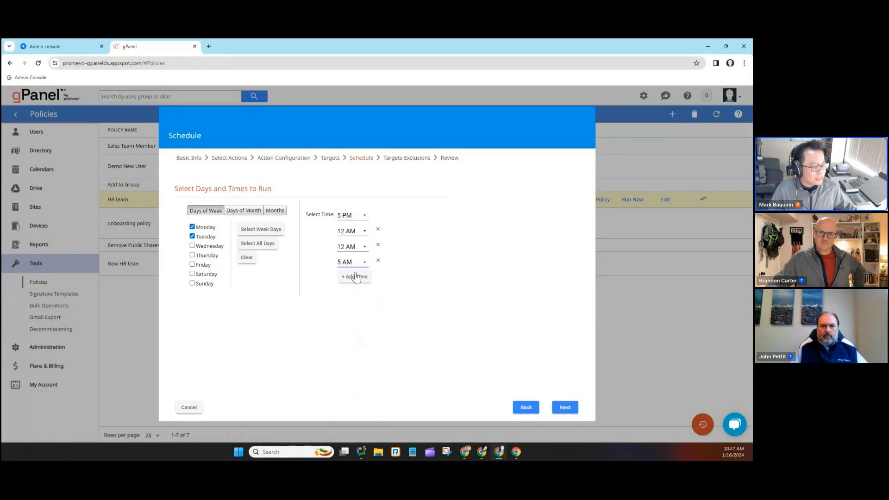
left_click(352, 247)
left_click(351, 288)
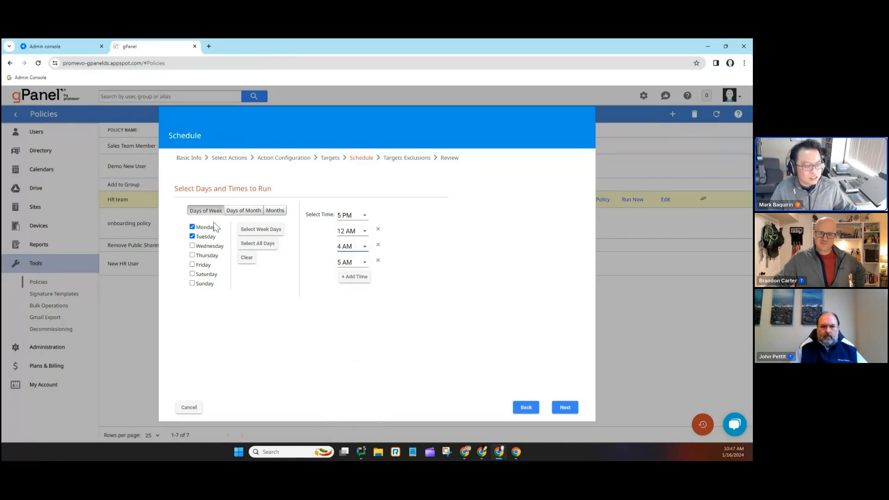
left_click(242, 211)
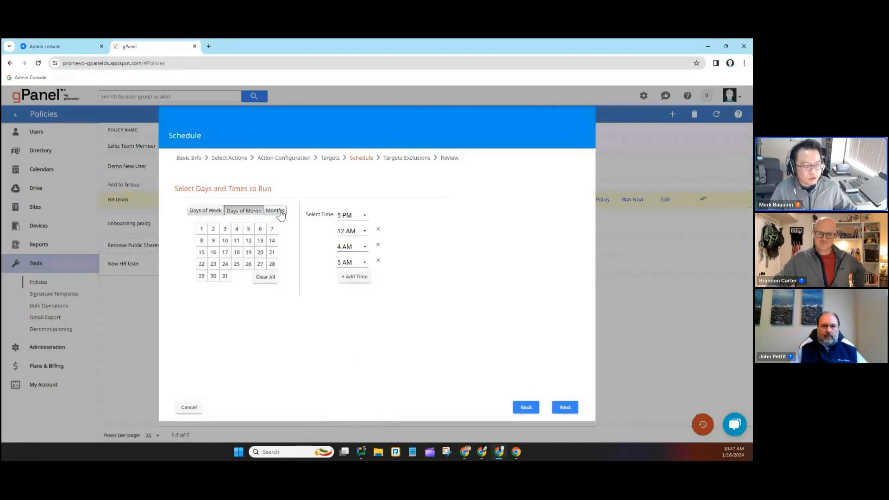
left_click(280, 212)
left_click(198, 213)
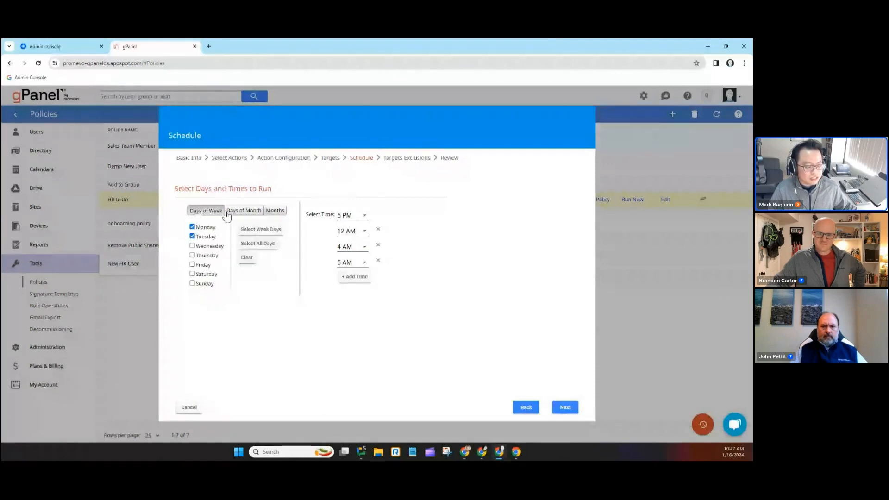
left_click(190, 407)
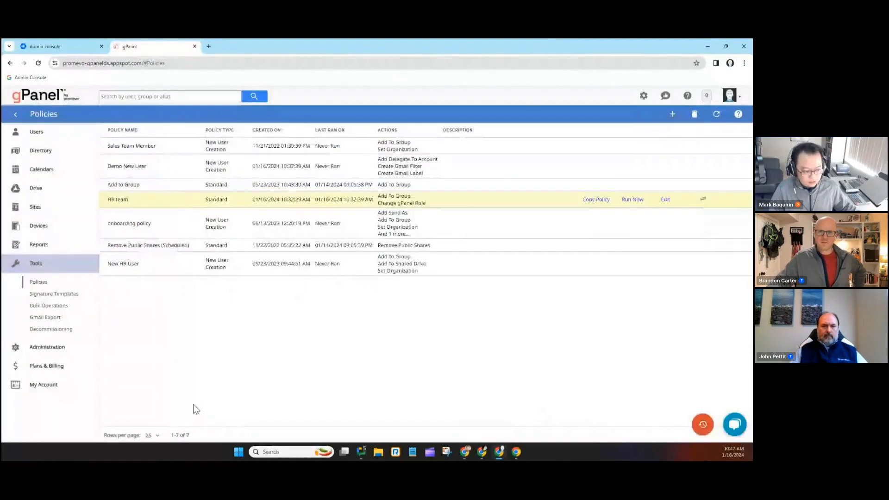